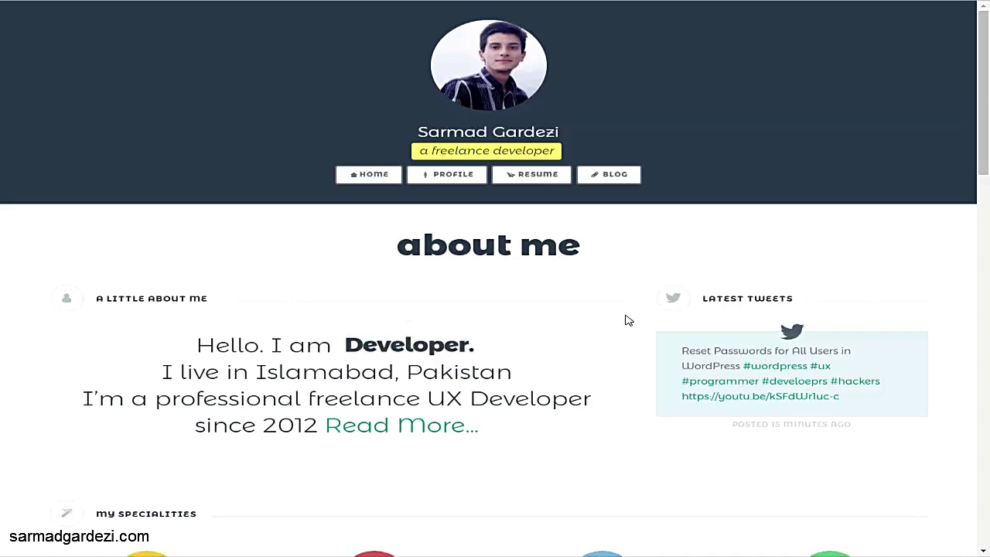
Look through the personal website's homepage and open the Setup page linked in its footer.
{"action": "scroll", "coordinate": [587, 295], "scroll_direction": "down", "scroll_amount": 12}
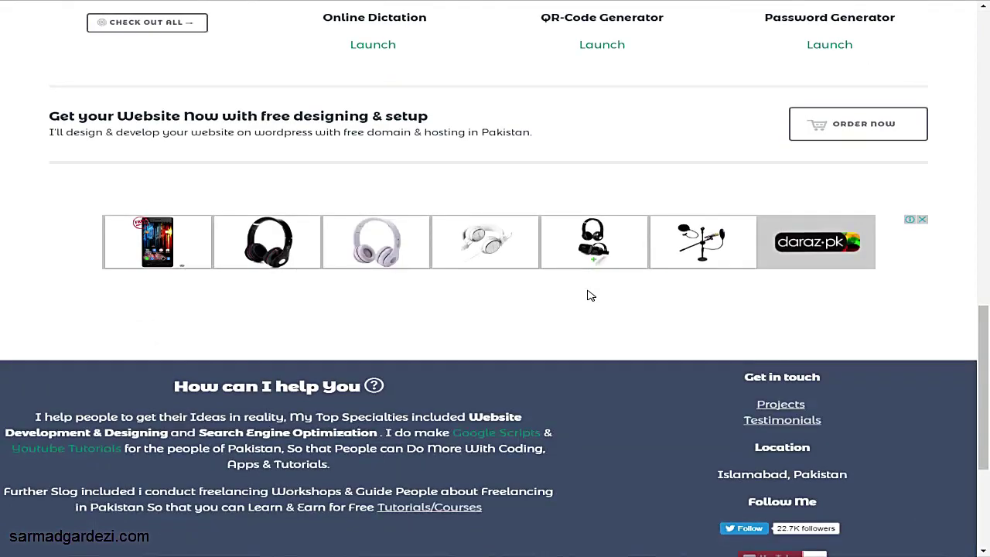
{"action": "scroll", "coordinate": [589, 295], "scroll_direction": "down", "scroll_amount": 3}
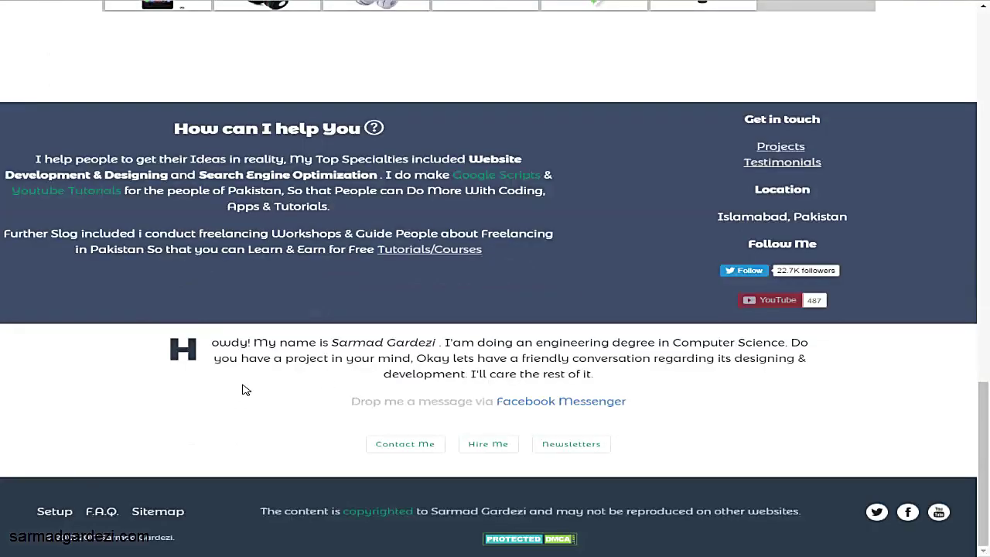
{"action": "left_click", "coordinate": [54, 514]}
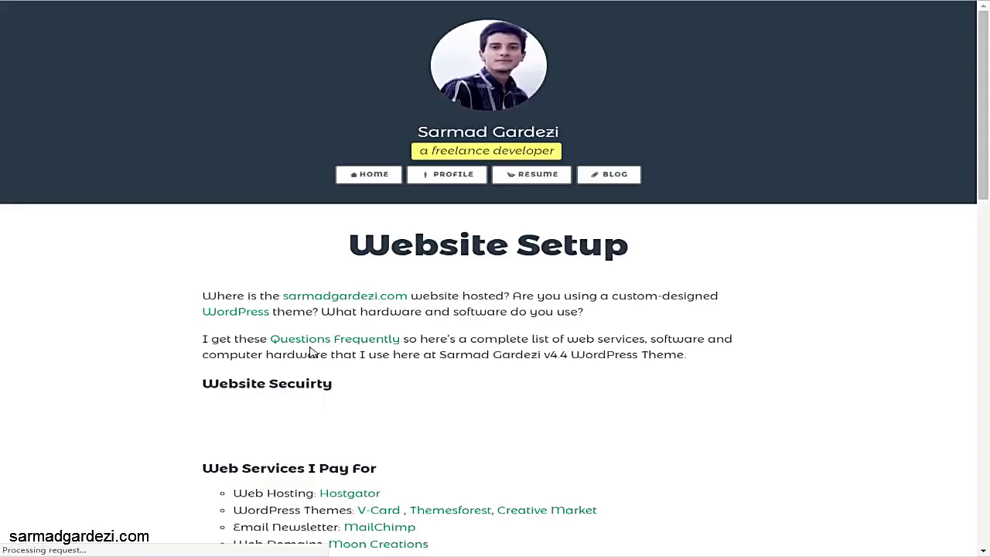
Open the V-Card WordPress theme listed under the paid web services and launch its live preview.
{"action": "scroll", "coordinate": [324, 275], "scroll_direction": "down", "scroll_amount": 2}
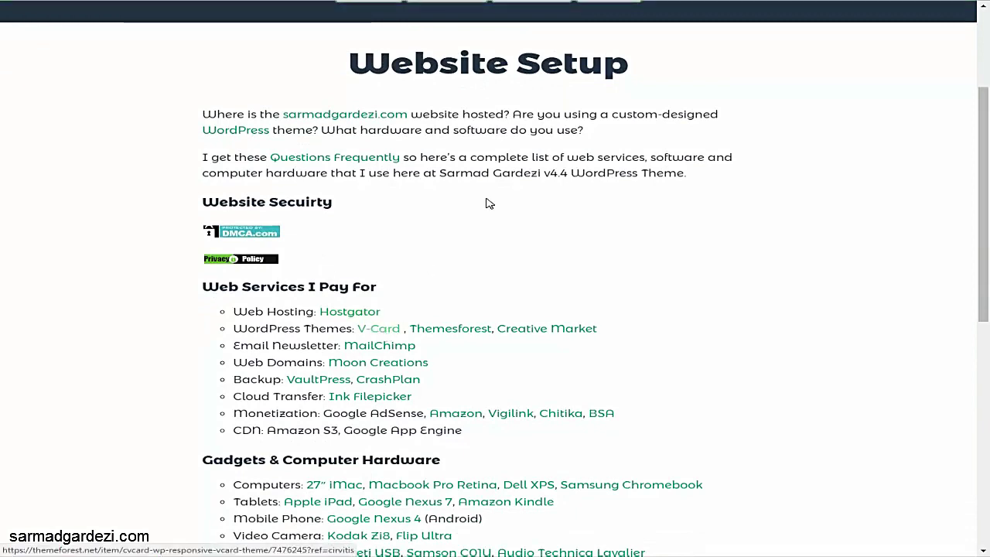
{"action": "scroll", "coordinate": [472, 243], "scroll_direction": "up", "scroll_amount": 2}
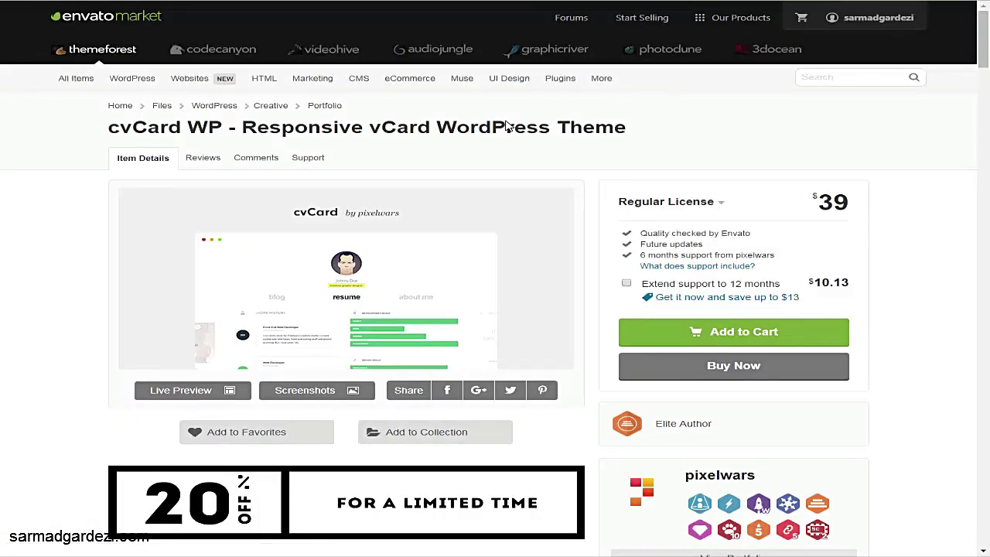
{"action": "left_click", "coordinate": [219, 393]}
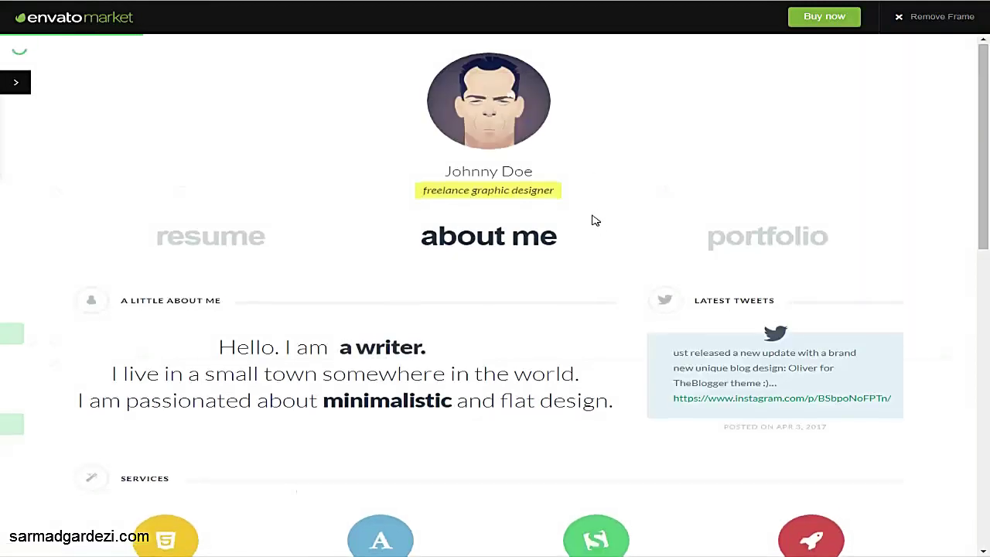
Examine the cvCard demo's about me page, from the introduction through services, fun facts and clients to the list of other pages.
{"action": "scroll", "coordinate": [593, 224], "scroll_direction": "down", "scroll_amount": 3}
{"action": "scroll", "coordinate": [594, 221], "scroll_direction": "down", "scroll_amount": 5}
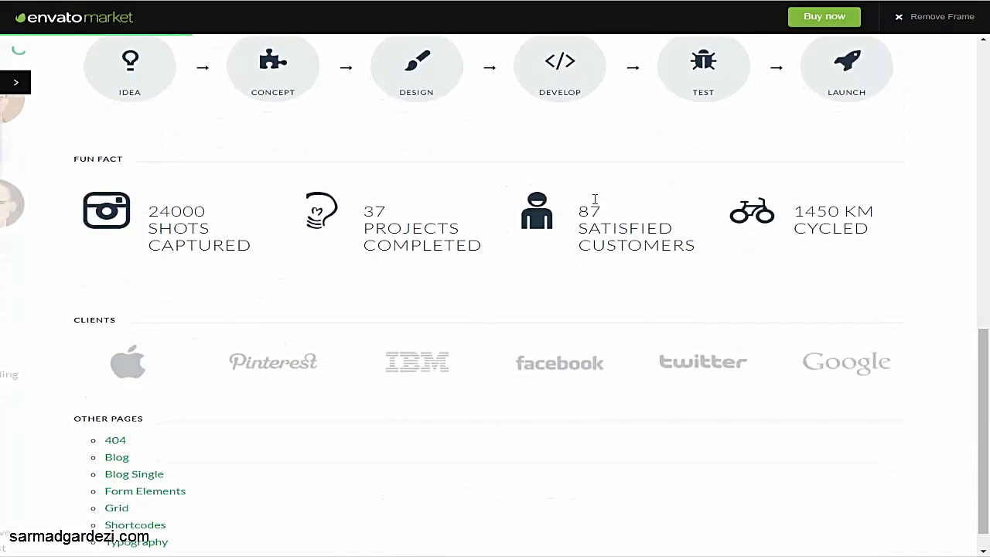
{"action": "scroll", "coordinate": [592, 265], "scroll_direction": "down", "scroll_amount": 1}
{"action": "scroll", "coordinate": [605, 263], "scroll_direction": "up", "scroll_amount": 10}
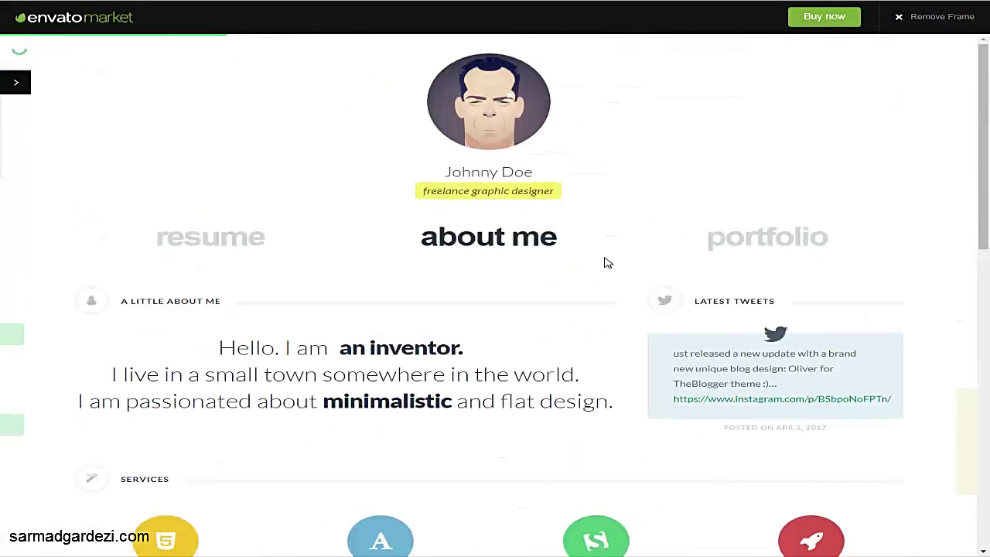
{"action": "scroll", "coordinate": [607, 263], "scroll_direction": "down", "scroll_amount": 9}
{"action": "scroll", "coordinate": [608, 263], "scroll_direction": "up", "scroll_amount": 10}
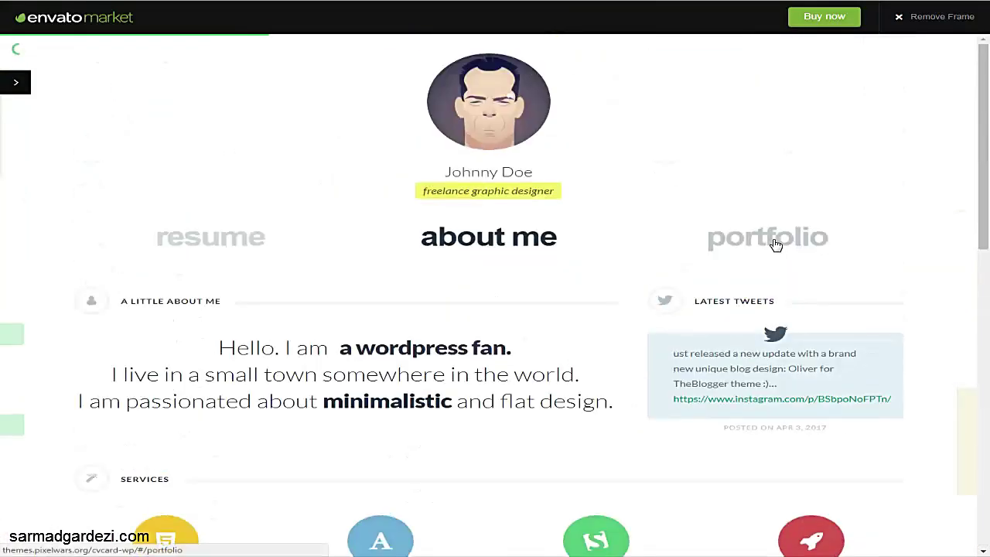
Open the demo's portfolio section and try to move on to its contact section.
{"action": "left_click", "coordinate": [775, 244]}
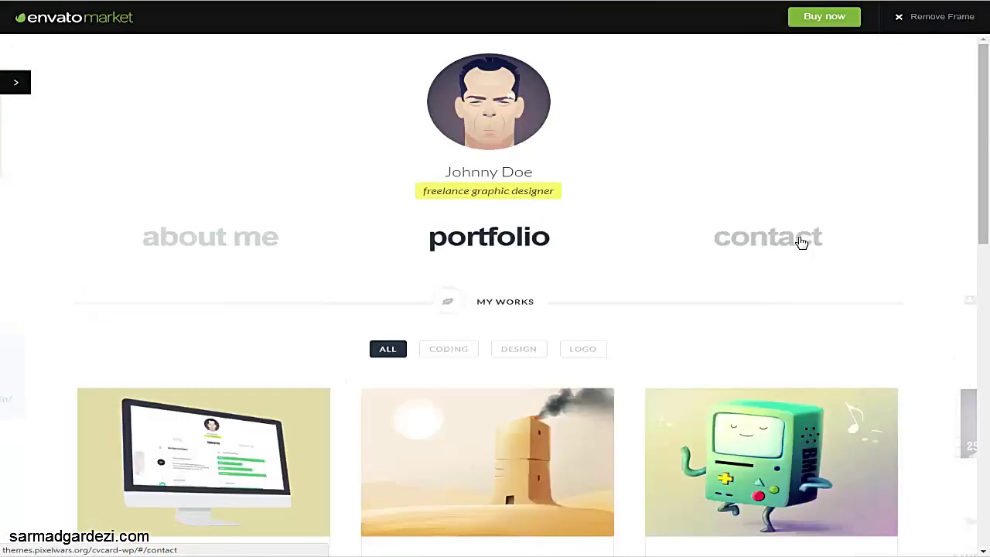
{"action": "left_click", "coordinate": [801, 243]}
{"action": "left_click", "coordinate": [801, 243]}
{"action": "left_click", "coordinate": [801, 243]}
{"action": "left_click", "coordinate": [801, 243]}
{"action": "left_click", "coordinate": [801, 243]}
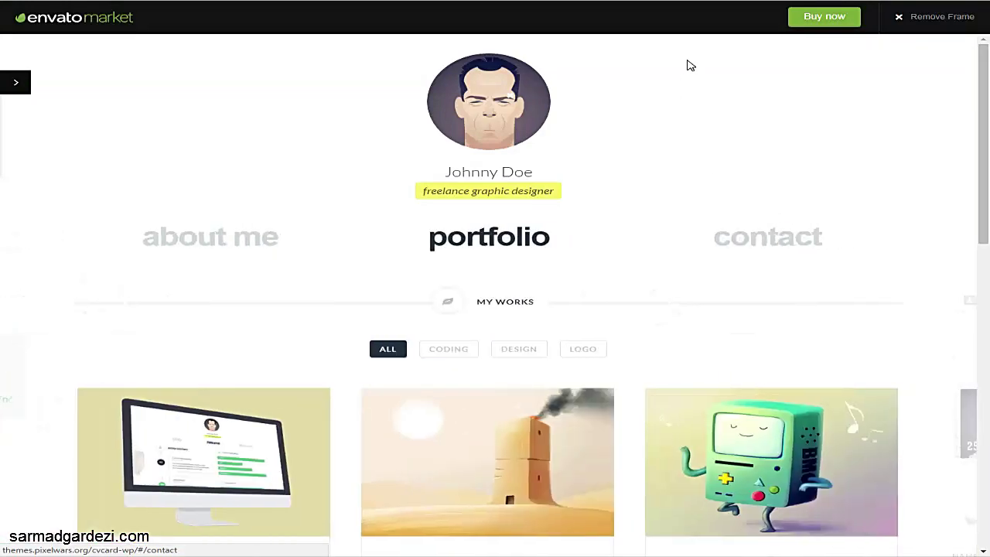
Switch to the Google results for "Search Specific Videos on YouTube Channel" and open the matching sarmadgardezi.com article.
{"action": "left_click", "coordinate": [730, 1]}
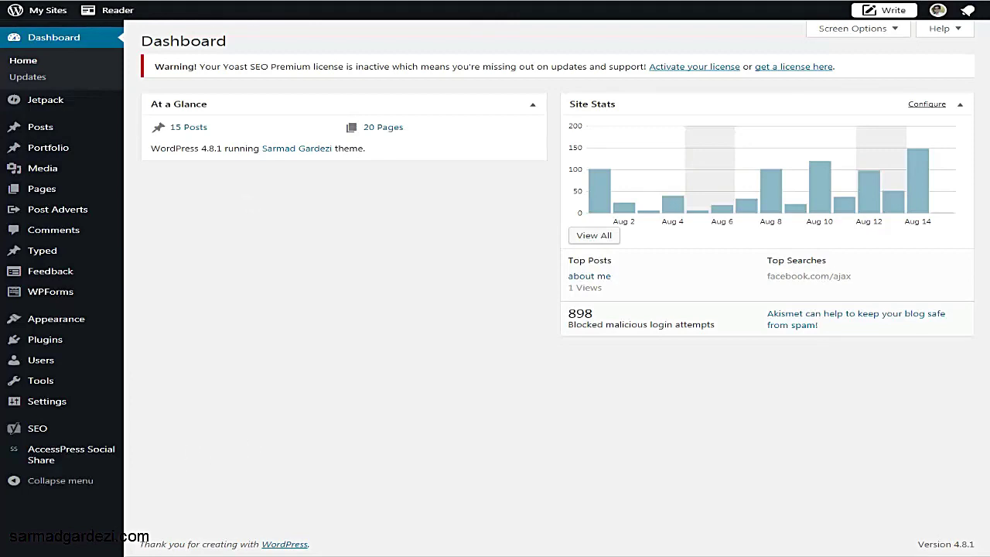
{"action": "mouse_move", "coordinate": [174, 484]}
{"action": "left_click", "coordinate": [245, 471]}
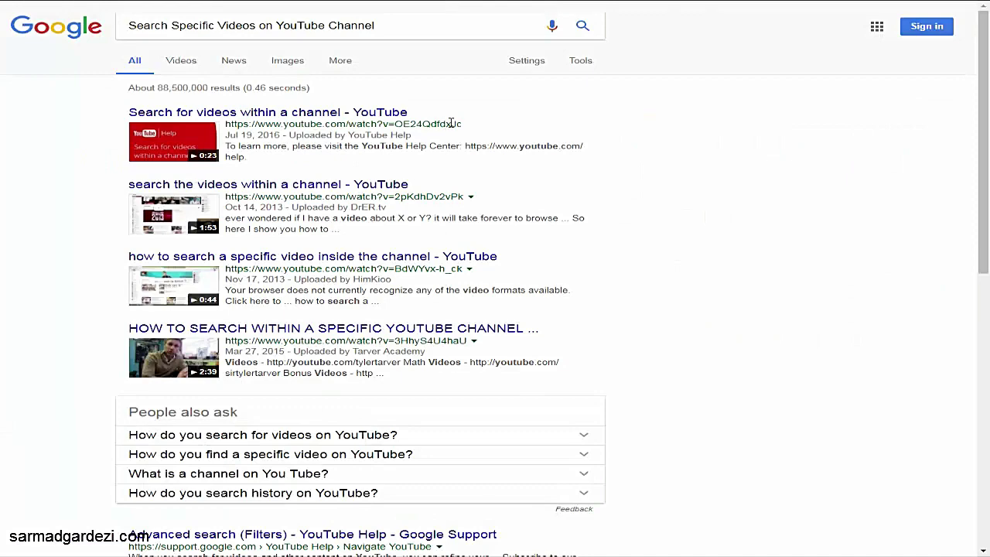
{"action": "scroll", "coordinate": [448, 125], "scroll_direction": "down", "scroll_amount": 4}
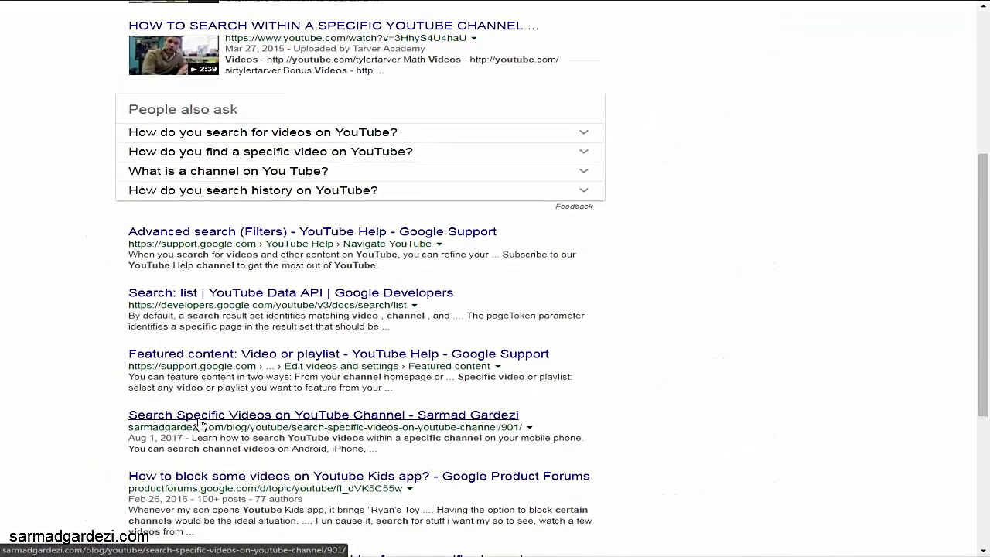
{"action": "left_click", "coordinate": [199, 422]}
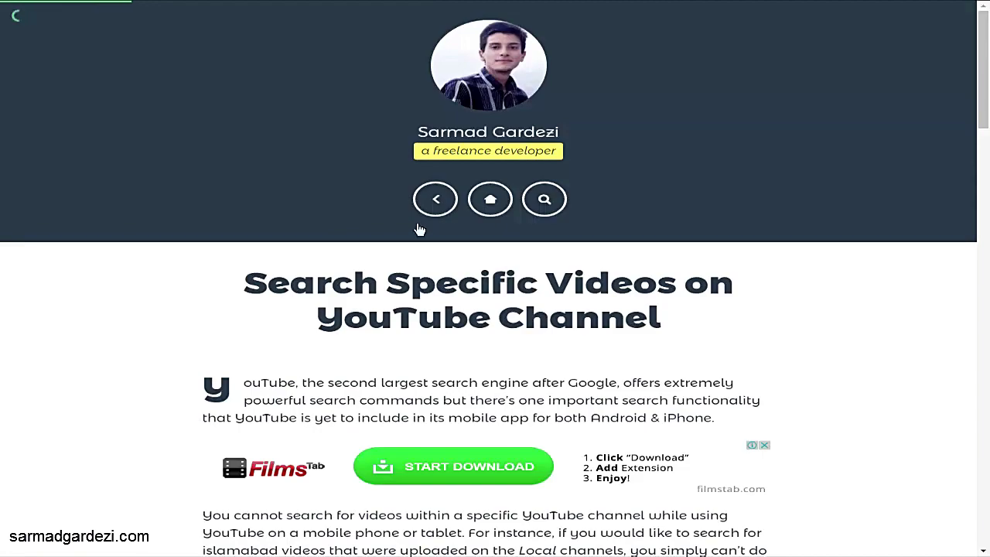
Read through the article on searching specific YouTube channel videos, including its embedded video, related posts and author section.
{"action": "scroll", "coordinate": [604, 209], "scroll_direction": "down", "scroll_amount": 5}
{"action": "scroll", "coordinate": [605, 209], "scroll_direction": "down", "scroll_amount": 14}
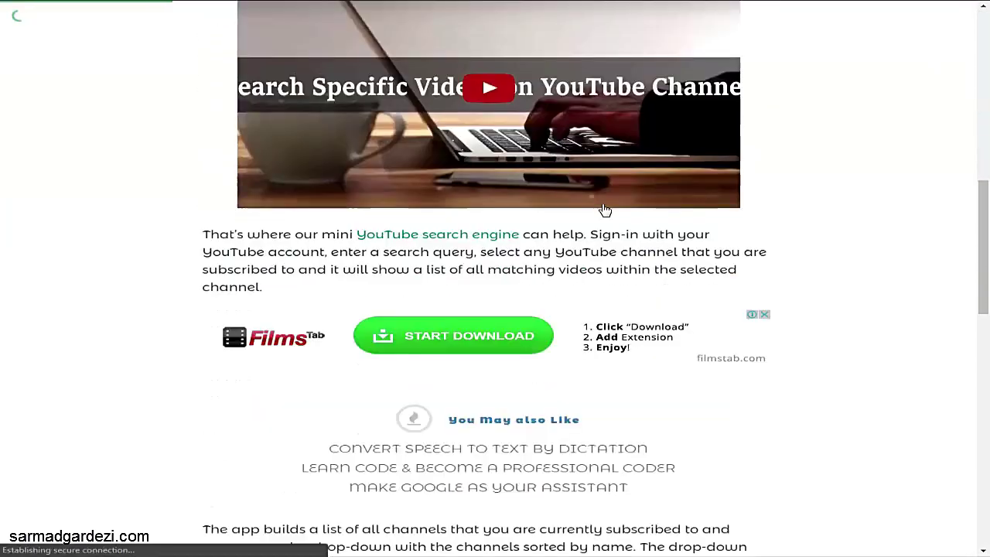
{"action": "scroll", "coordinate": [604, 208], "scroll_direction": "down", "scroll_amount": 4}
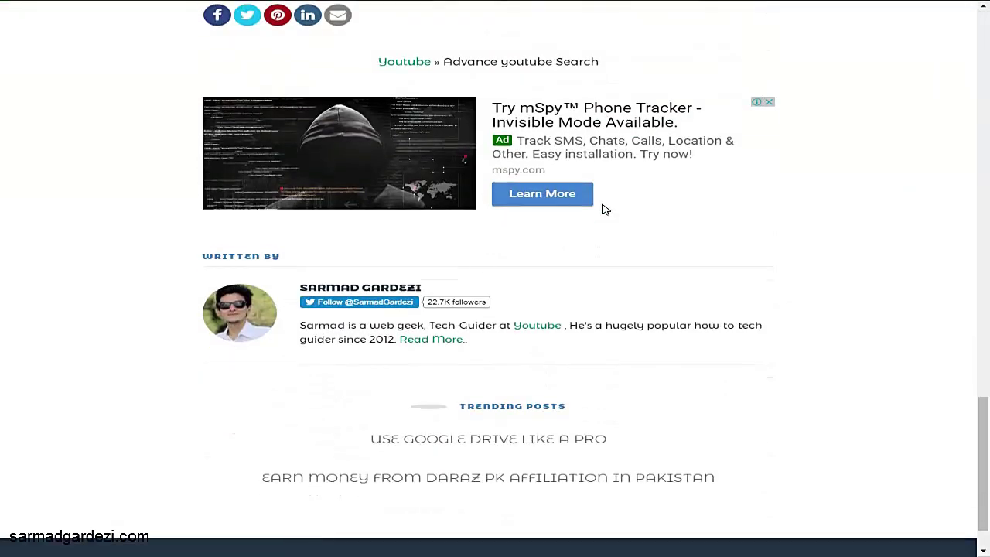
{"action": "scroll", "coordinate": [604, 209], "scroll_direction": "up", "scroll_amount": 9}
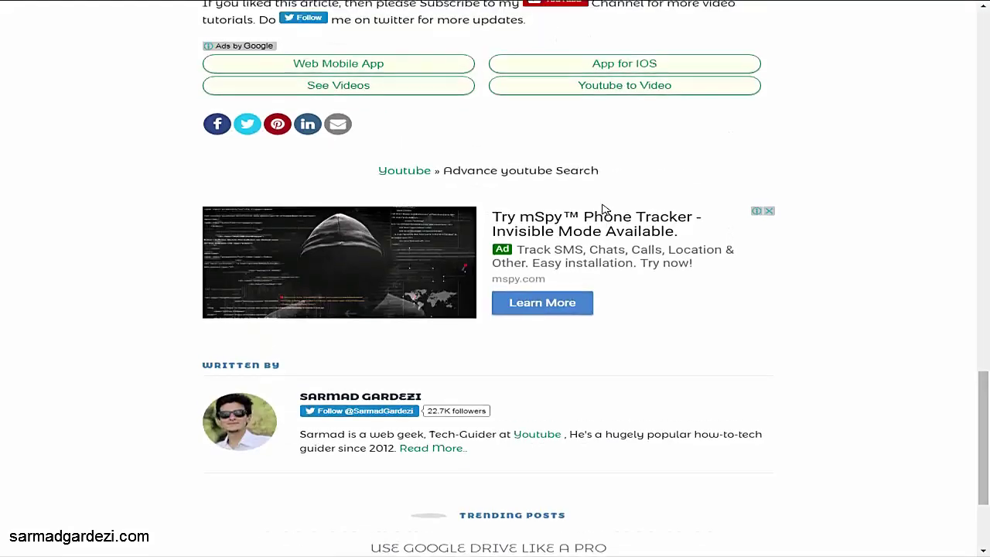
{"action": "scroll", "coordinate": [603, 205], "scroll_direction": "up", "scroll_amount": 17}
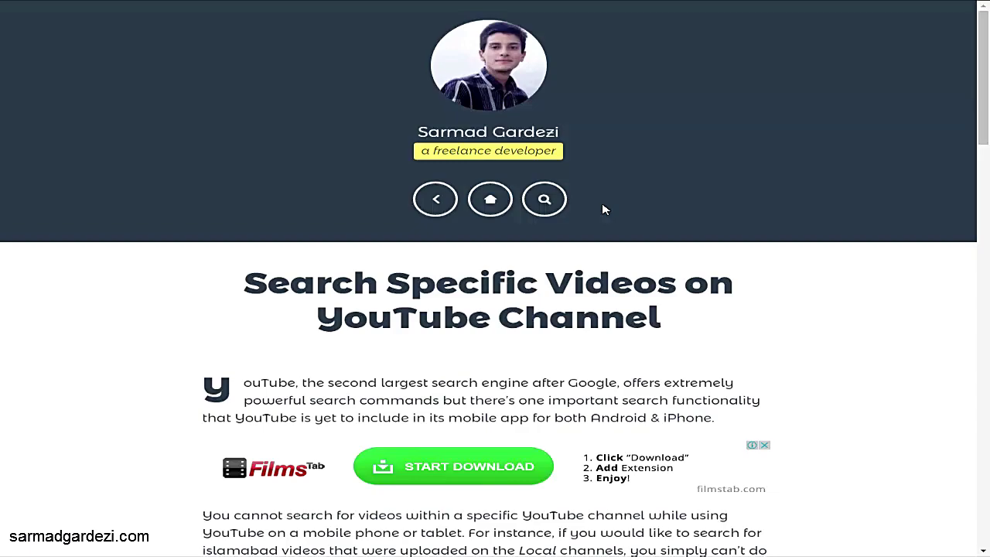
{"action": "scroll", "coordinate": [604, 210], "scroll_direction": "down", "scroll_amount": 15}
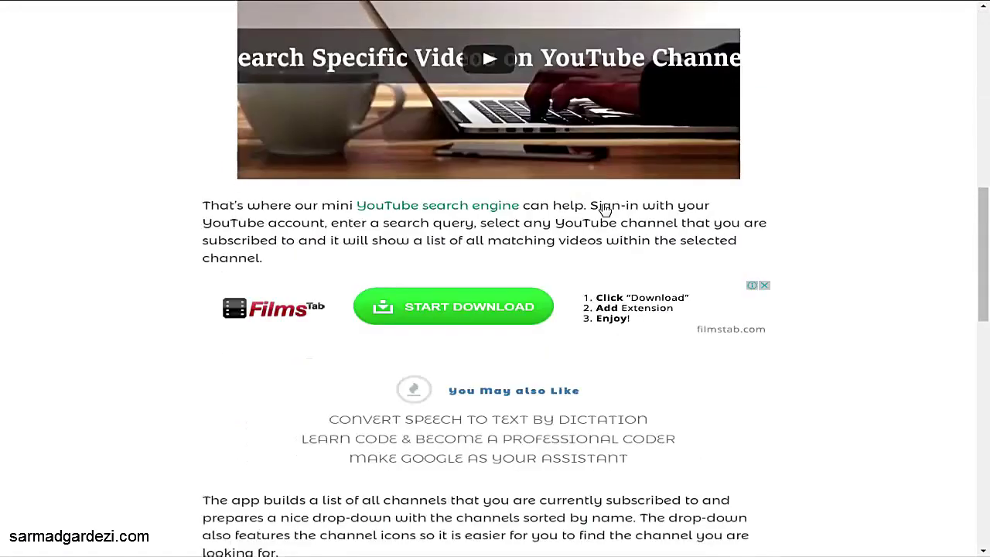
{"action": "scroll", "coordinate": [604, 207], "scroll_direction": "down", "scroll_amount": 4}
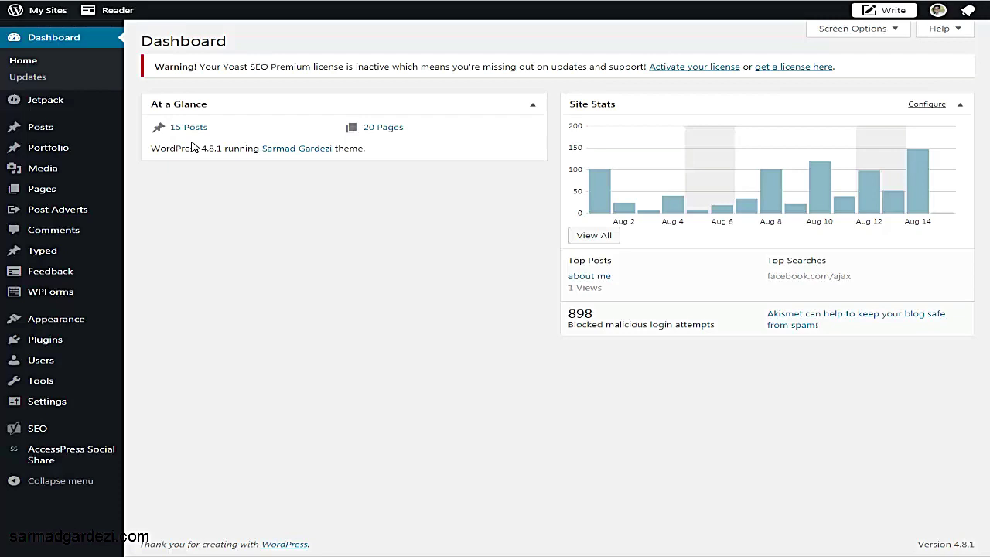
Switch to the WordPress admin, open the Yoast SEO dashboard and review its problems and notifications.
{"action": "mouse_move", "coordinate": [83, 132]}
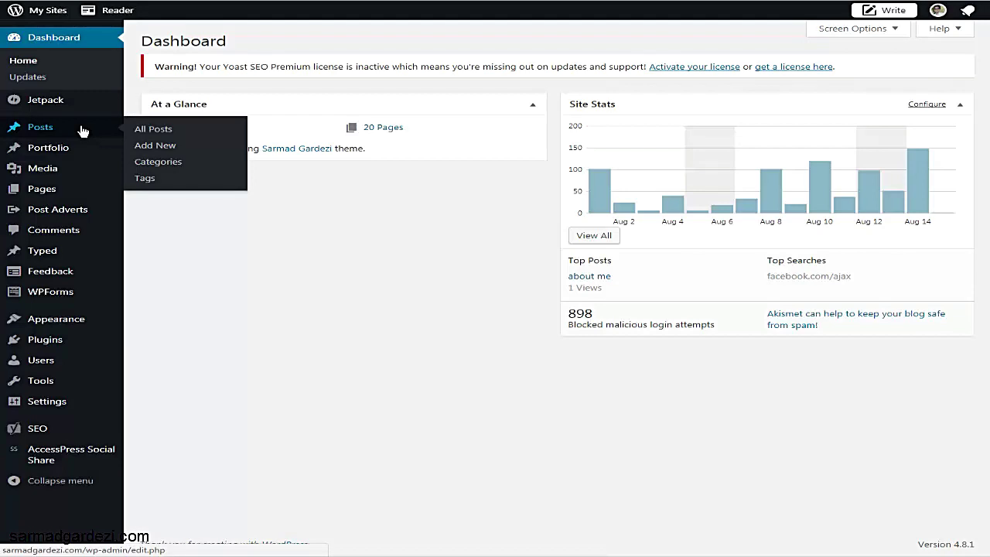
{"action": "mouse_move", "coordinate": [72, 428]}
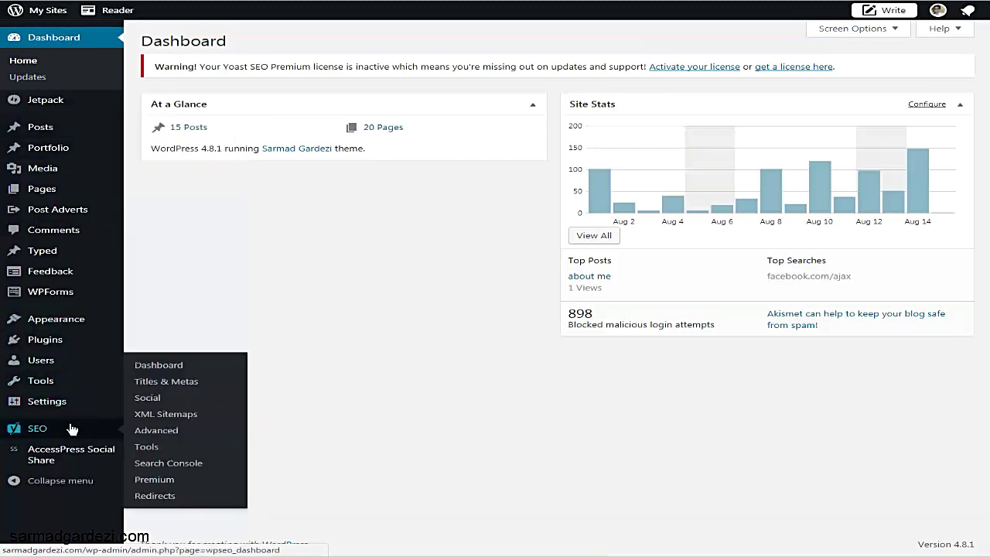
{"action": "left_click", "coordinate": [44, 437]}
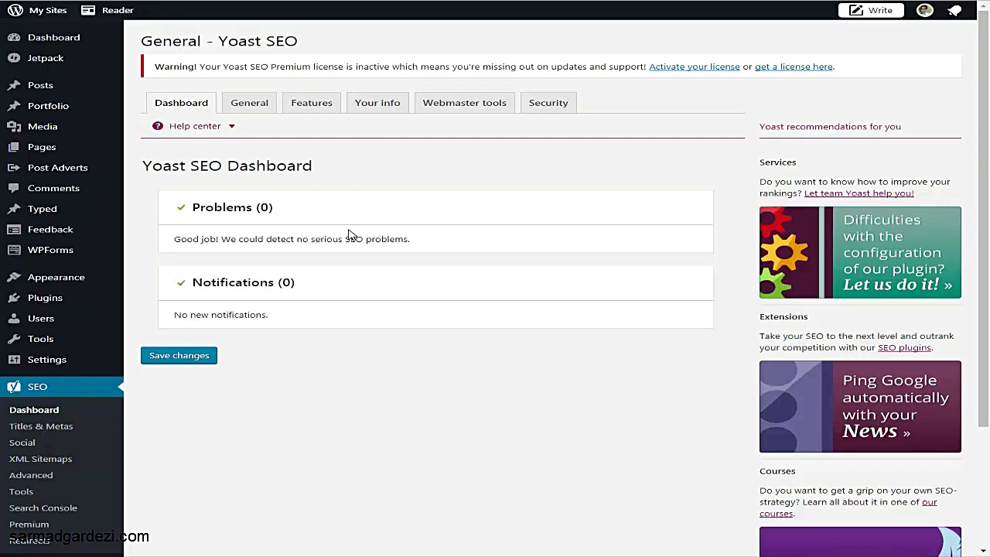
{"action": "scroll", "coordinate": [348, 234], "scroll_direction": "down", "scroll_amount": 1}
{"action": "scroll", "coordinate": [348, 234], "scroll_direction": "down", "scroll_amount": 1}
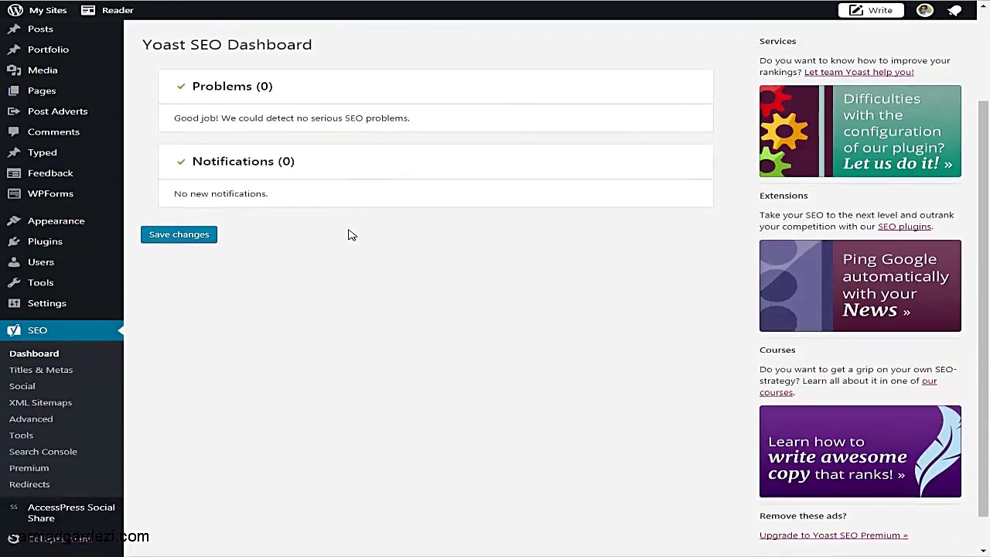
{"action": "scroll", "coordinate": [348, 234], "scroll_direction": "up", "scroll_amount": 2}
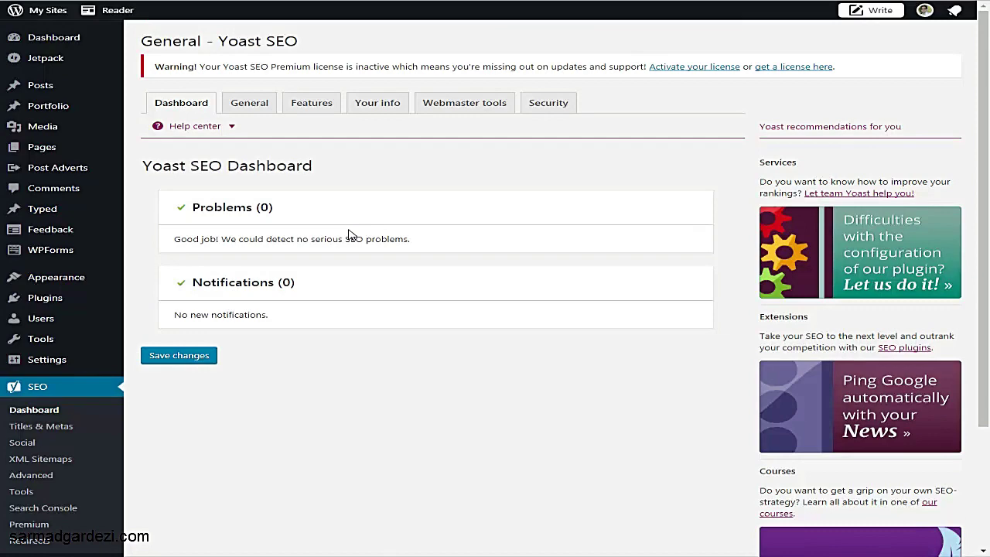
{"action": "scroll", "coordinate": [348, 234], "scroll_direction": "down", "scroll_amount": 3}
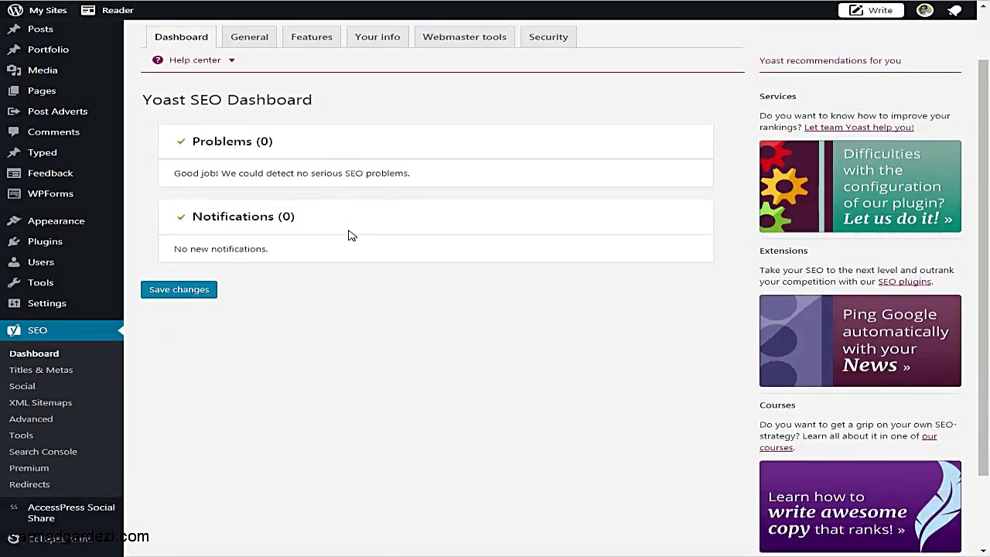
Open Yoast's XML Sitemaps settings and view the generated sitemap index and its post-sitemap.xml.
{"action": "left_click", "coordinate": [55, 409]}
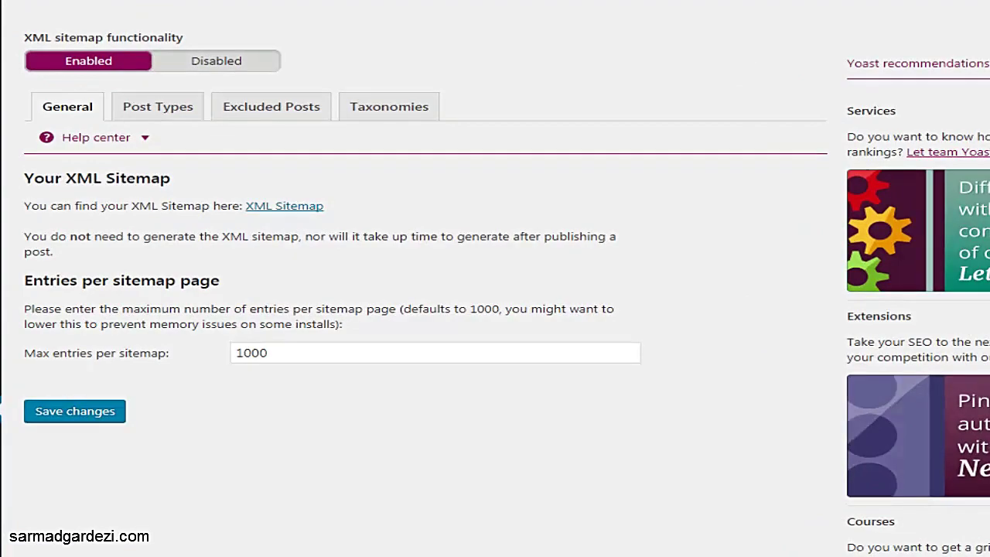
{"action": "left_click", "coordinate": [303, 208]}
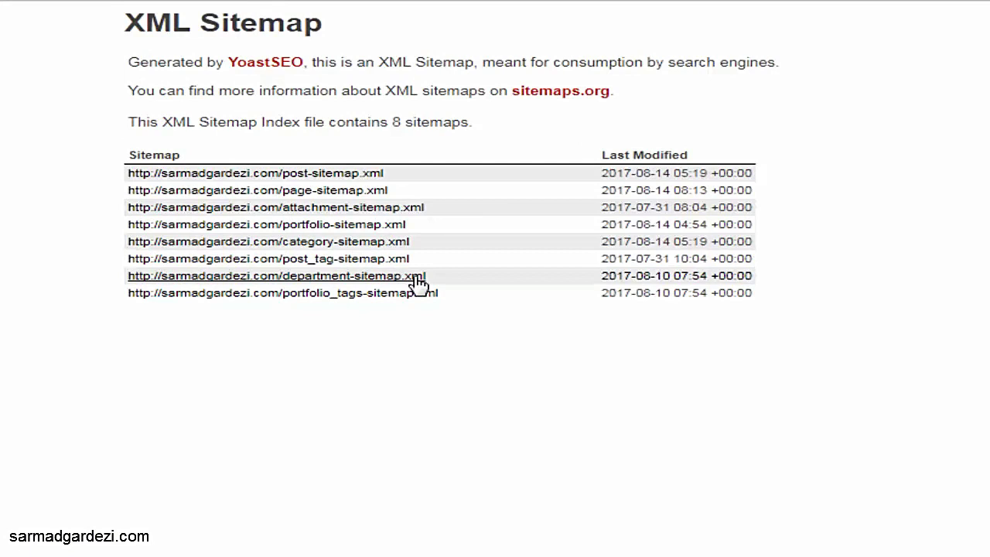
{"action": "left_click", "coordinate": [353, 176]}
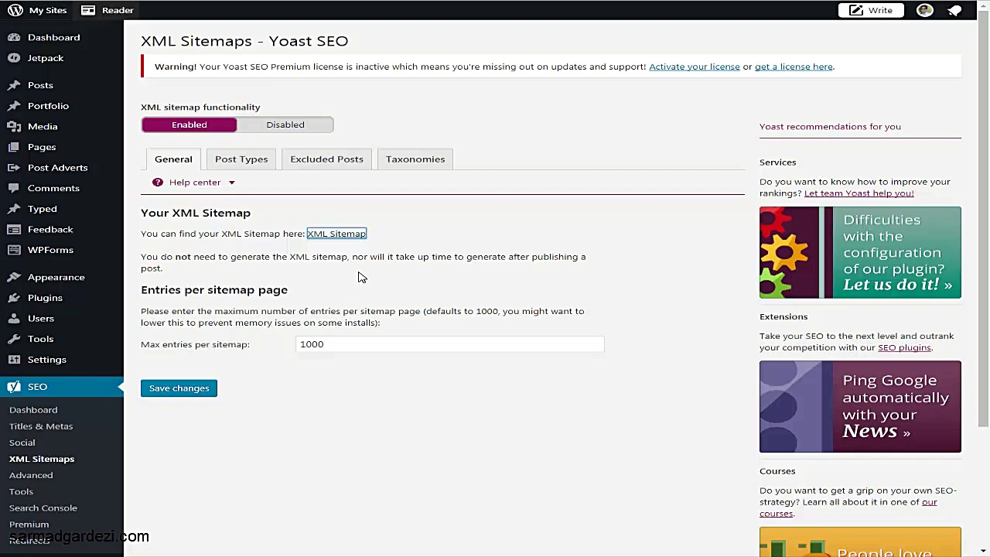
{"action": "scroll", "coordinate": [354, 257], "scroll_direction": "down", "scroll_amount": 2}
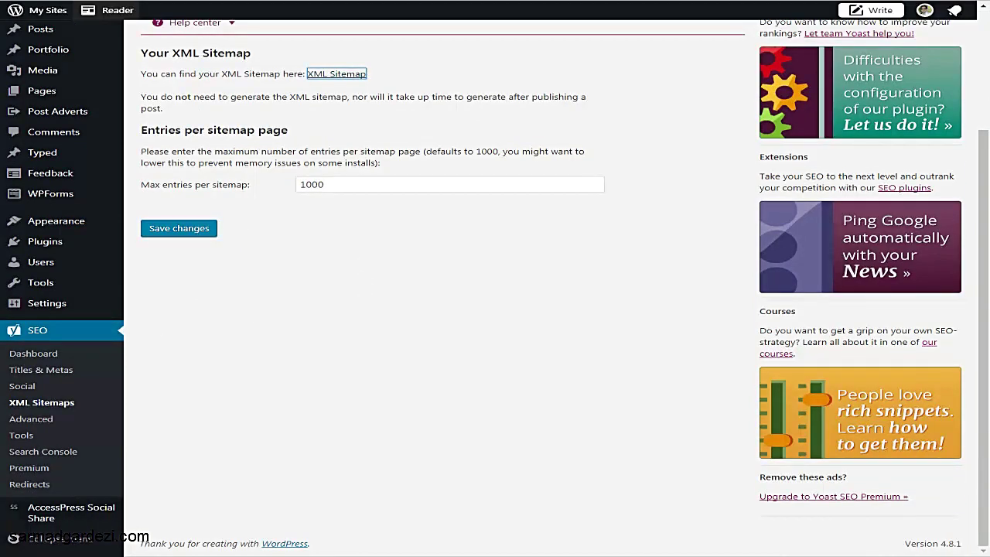
Search Google for "google webmaster" in a new tab and open Google Search Console from the results.
{"action": "key", "text": "ctrl+t"}
{"action": "type", "text": "google webmaster tools"}
{"action": "key", "text": "Return"}
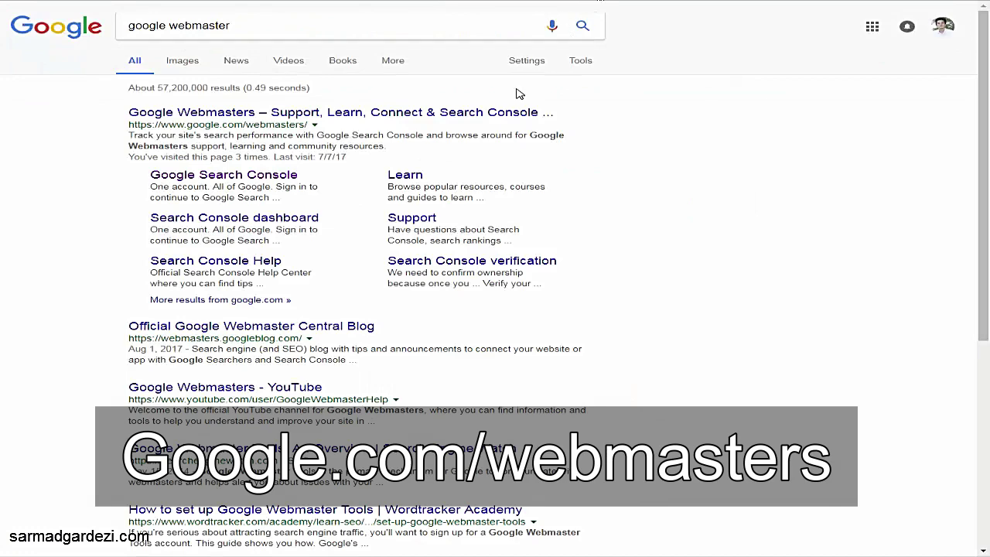
{"action": "left_click", "coordinate": [498, 115]}
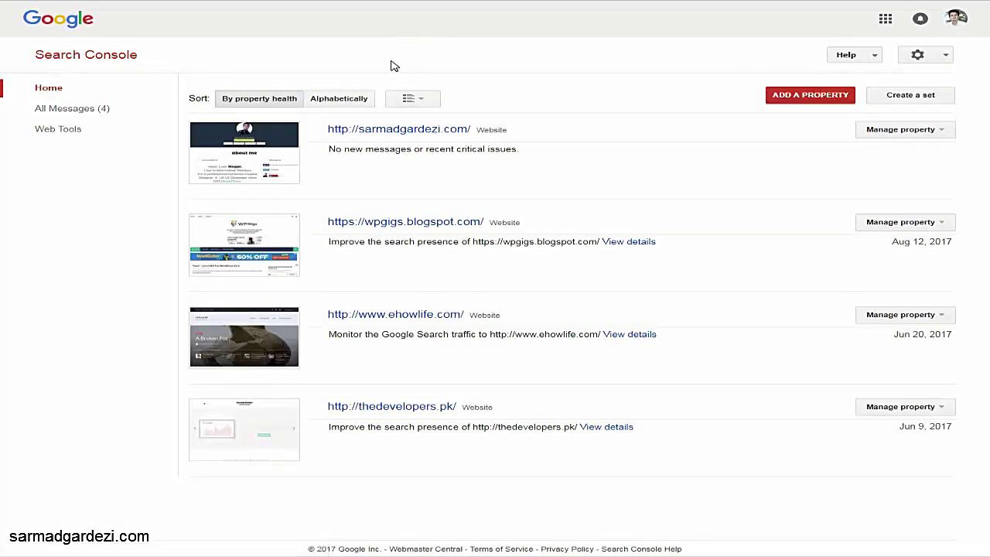
Open the form for adding a website property in Search Console and cancel it.
{"action": "left_click", "coordinate": [789, 100]}
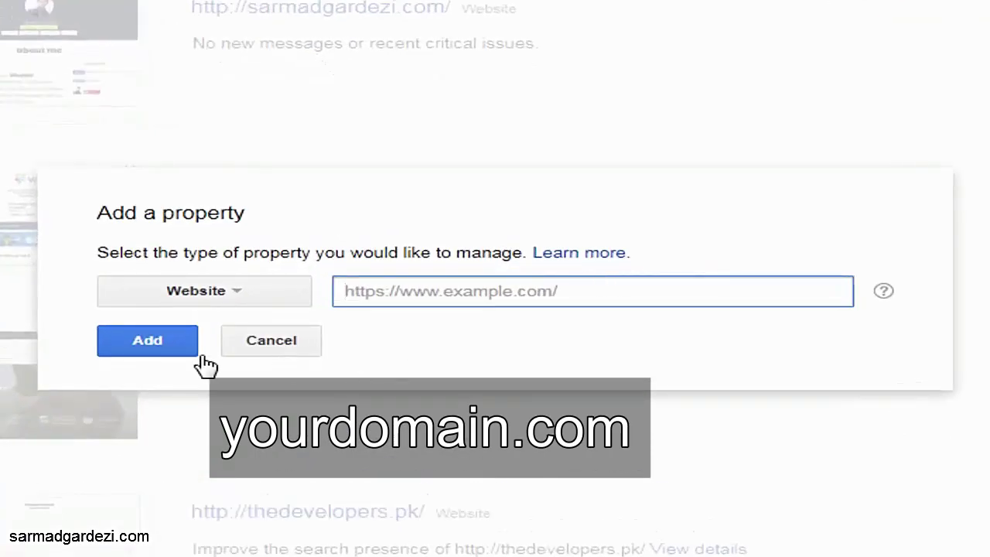
{"action": "left_click", "coordinate": [271, 340]}
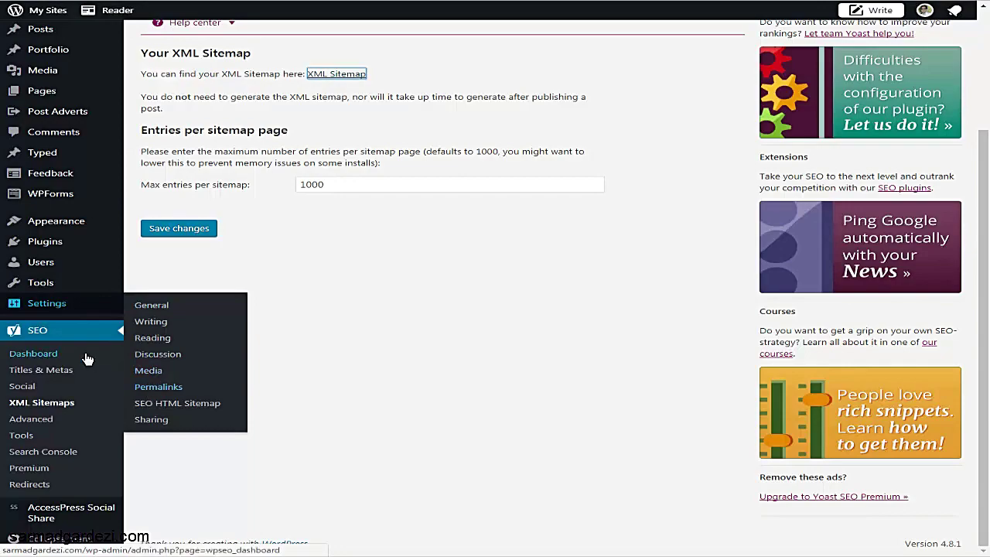
Open the WordPress Available Tools page and examine the website verification fields for Google, Bing, Pinterest and Yandex.
{"action": "mouse_move", "coordinate": [72, 287]}
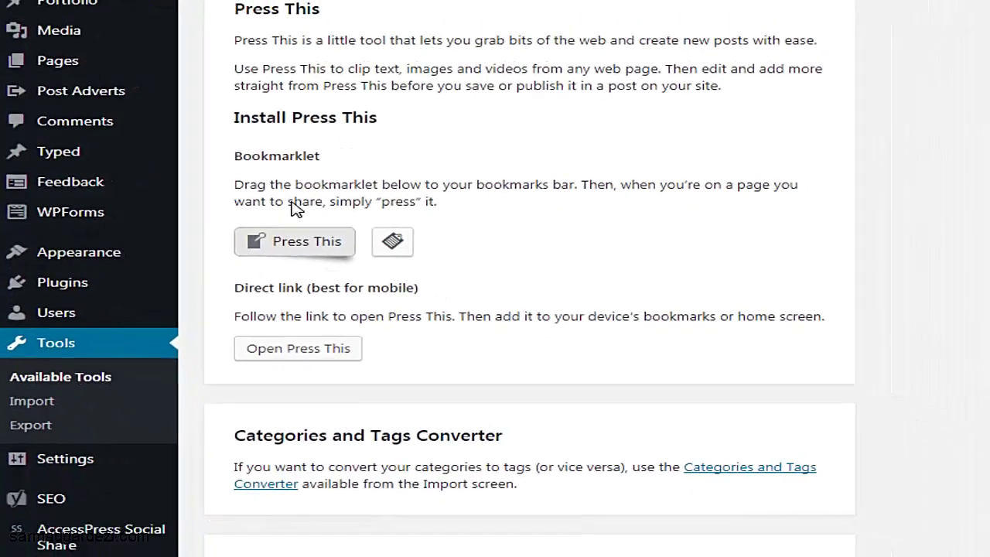
{"action": "scroll", "coordinate": [464, 270], "scroll_direction": "down", "scroll_amount": 6}
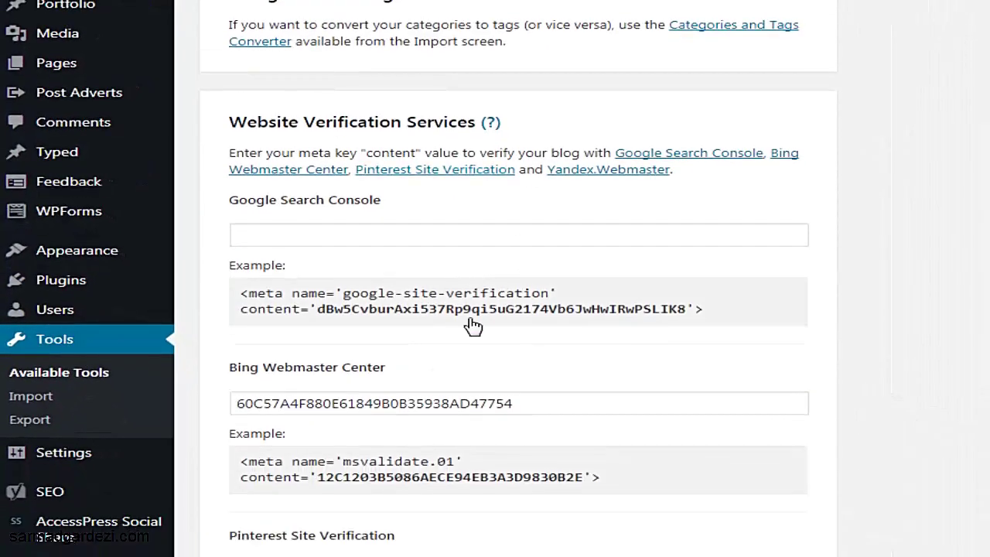
{"action": "left_click", "coordinate": [387, 228]}
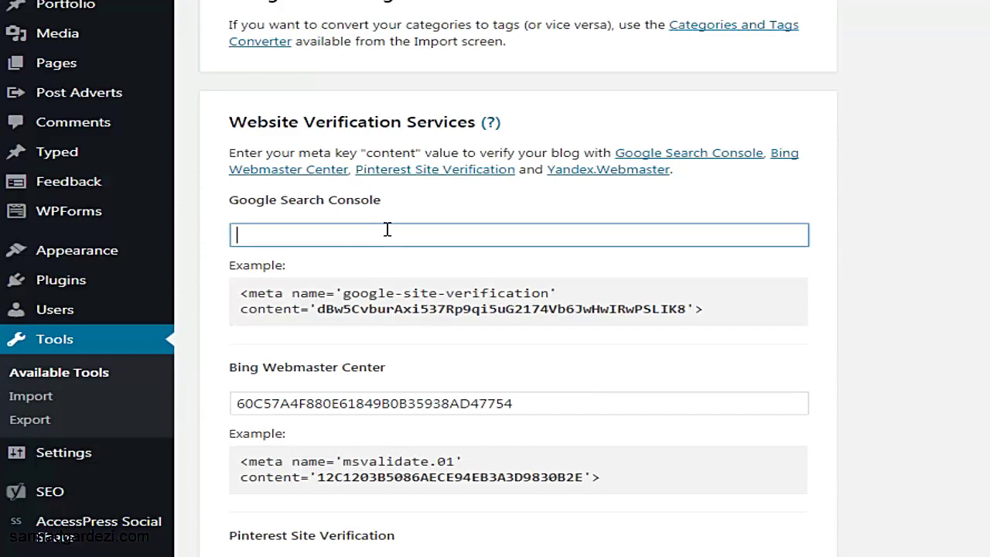
{"action": "scroll", "coordinate": [371, 367], "scroll_direction": "down", "scroll_amount": 4}
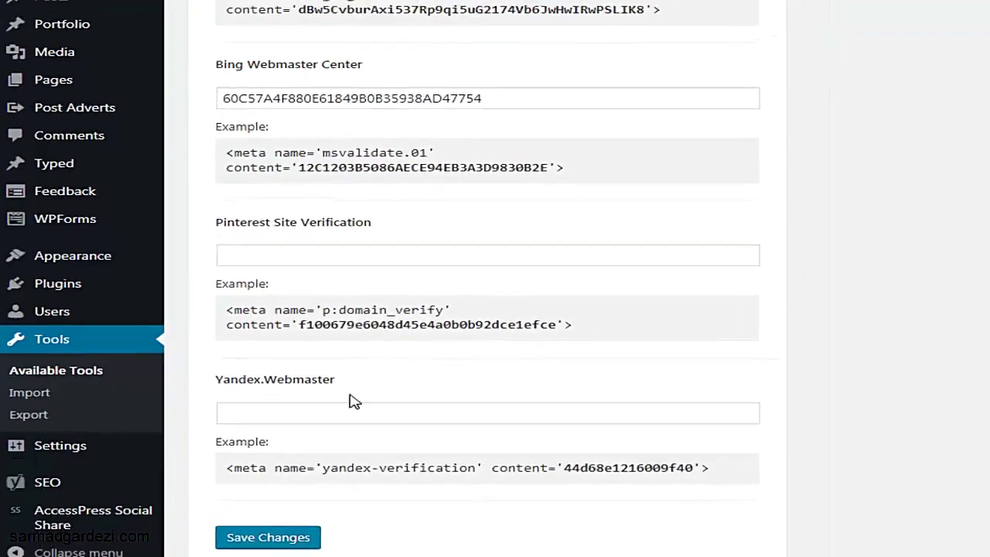
{"action": "scroll", "coordinate": [338, 385], "scroll_direction": "up", "scroll_amount": 3}
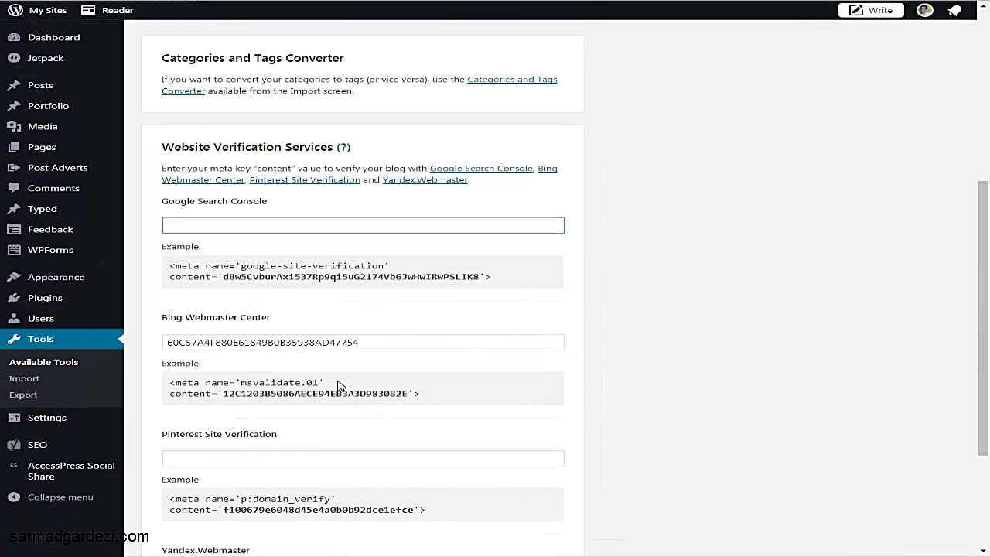
{"action": "left_click", "coordinate": [369, 346]}
{"action": "scroll", "coordinate": [371, 375], "scroll_direction": "down", "scroll_amount": 3}
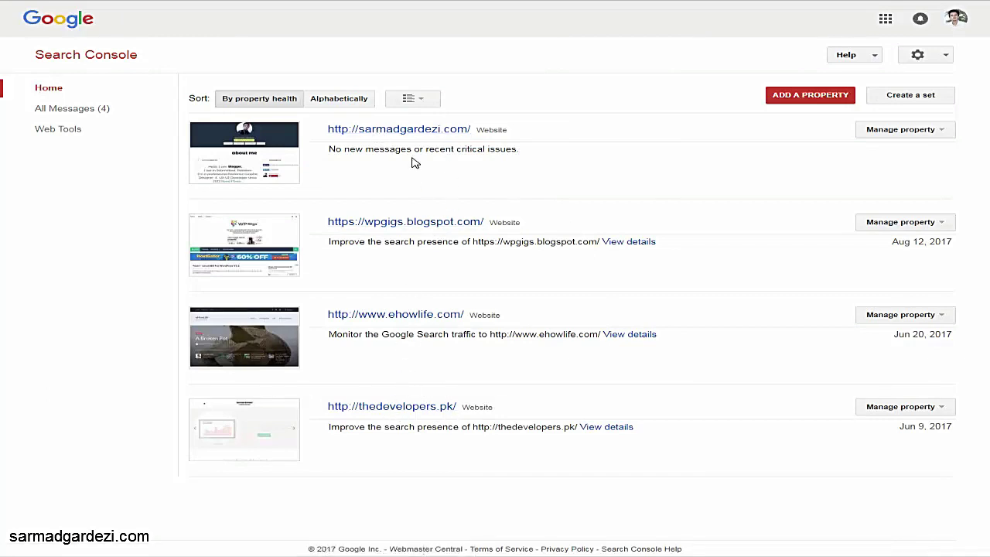
Open the sarmadgardezi.com property's Sitemaps report in Search Console and open the form for adding or testing a sitemap.
{"action": "left_click", "coordinate": [404, 132]}
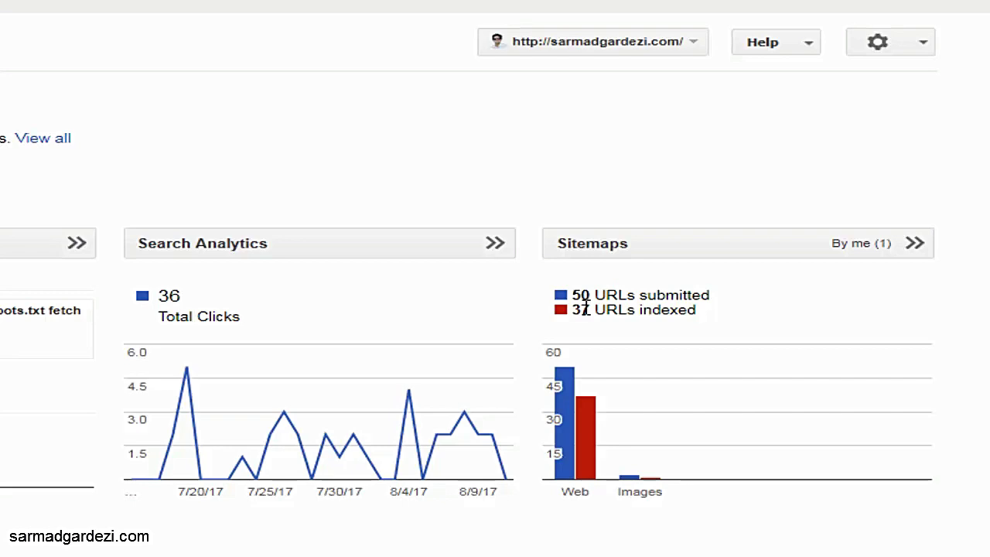
{"action": "left_click", "coordinate": [649, 247]}
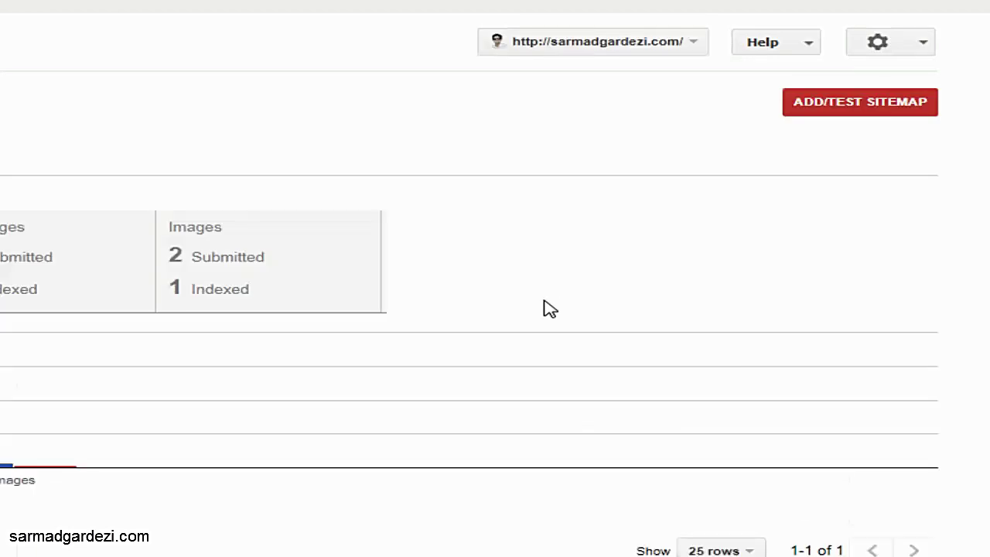
{"action": "left_click", "coordinate": [851, 112]}
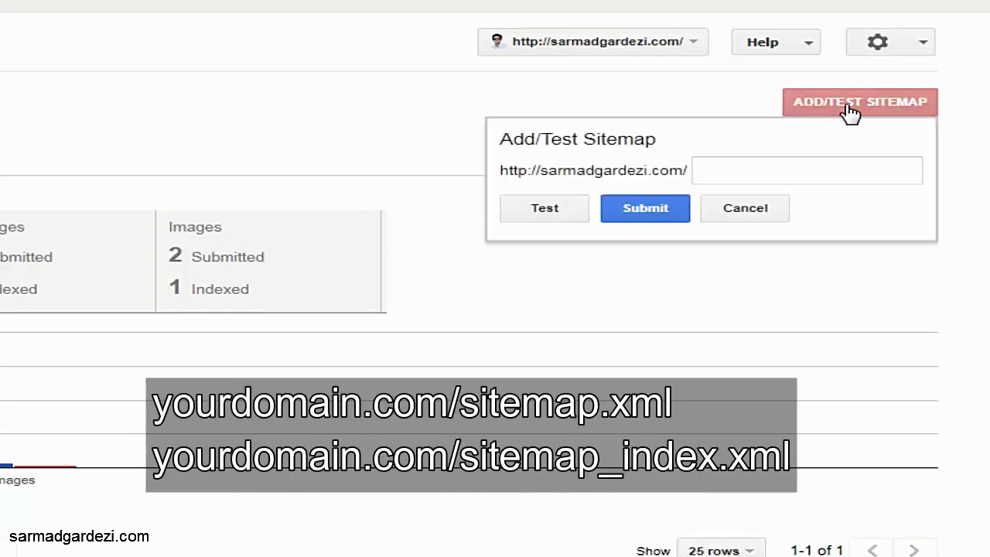
{"action": "left_click", "coordinate": [728, 170]}
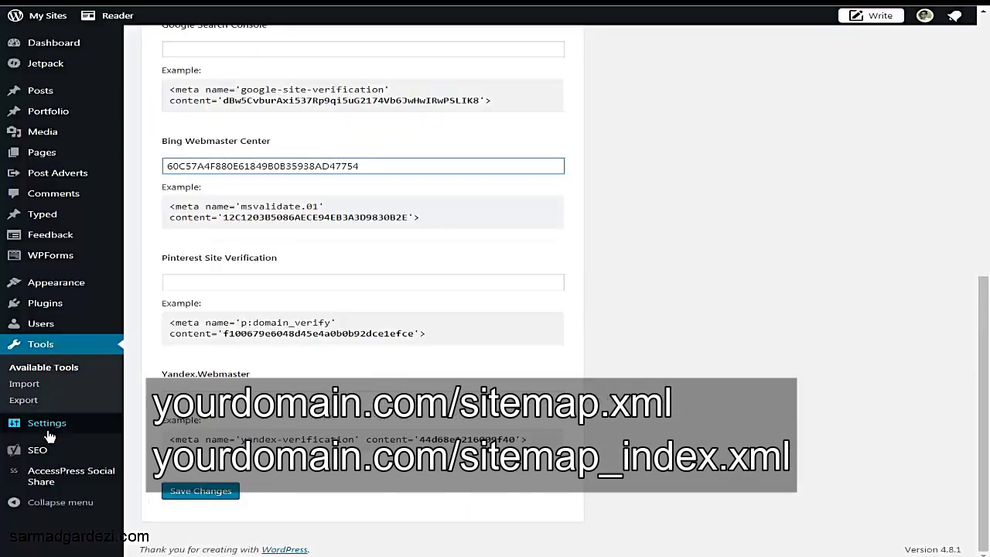
Switch to the WordPress admin, open the XML sitemap from Yoast's XML Sitemaps settings and copy its file name from the address.
{"action": "mouse_move", "coordinate": [37, 450]}
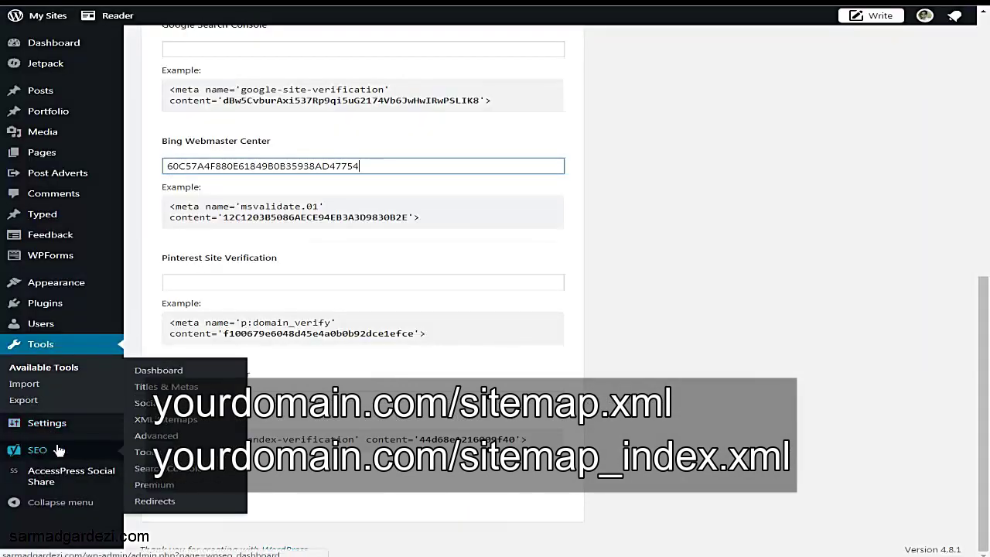
{"action": "left_click", "coordinate": [159, 428]}
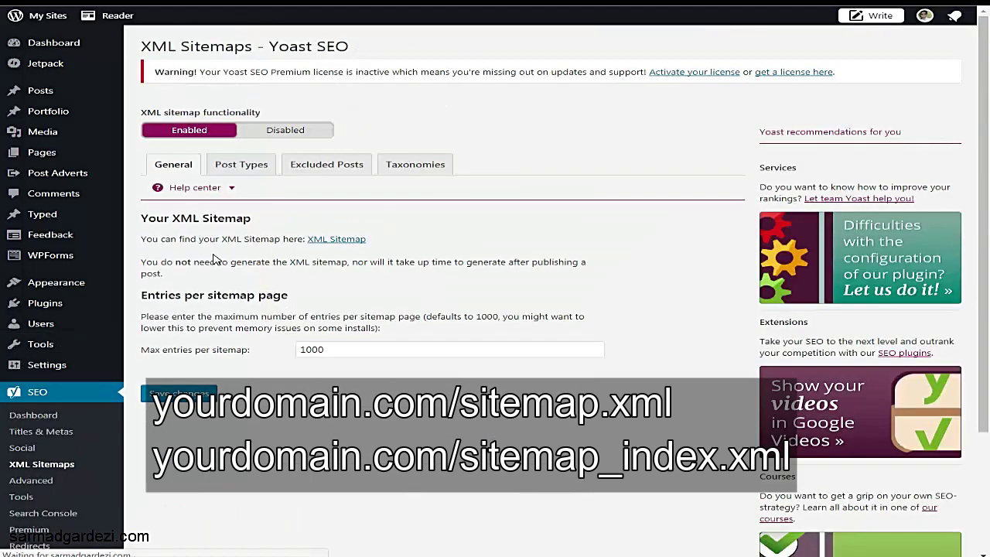
{"action": "left_click", "coordinate": [334, 240]}
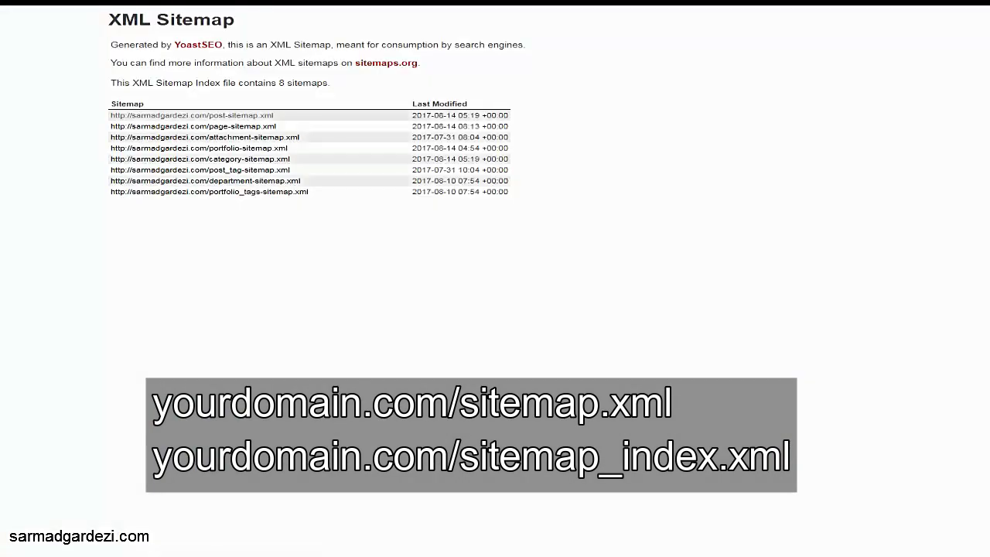
{"action": "right_click", "coordinate": [265, 6]}
{"action": "left_click", "coordinate": [652, 20]}
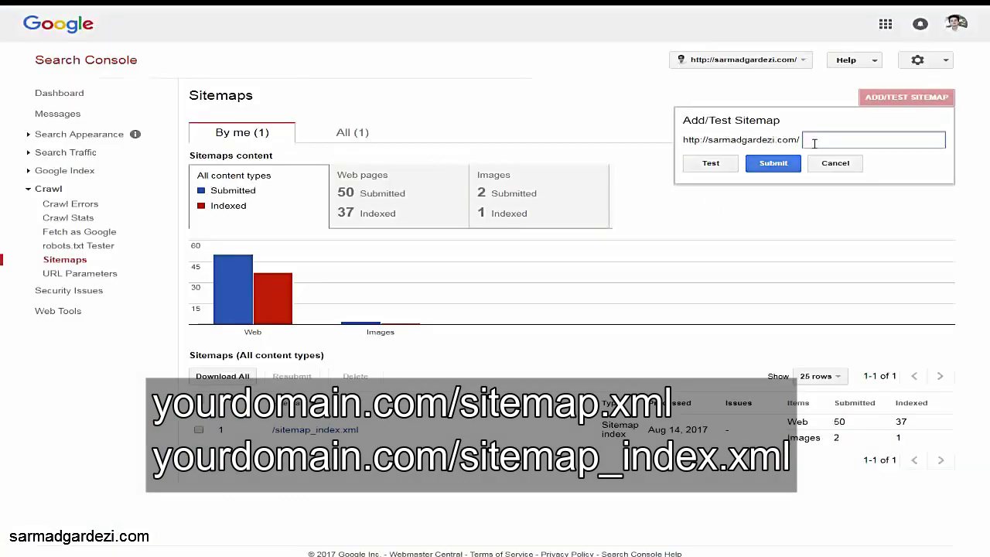
Switch to Search Console, enter sitemap_index.xml as the sitemap to add and cancel the form.
{"action": "right_click", "coordinate": [814, 143]}
{"action": "left_click", "coordinate": [828, 219]}
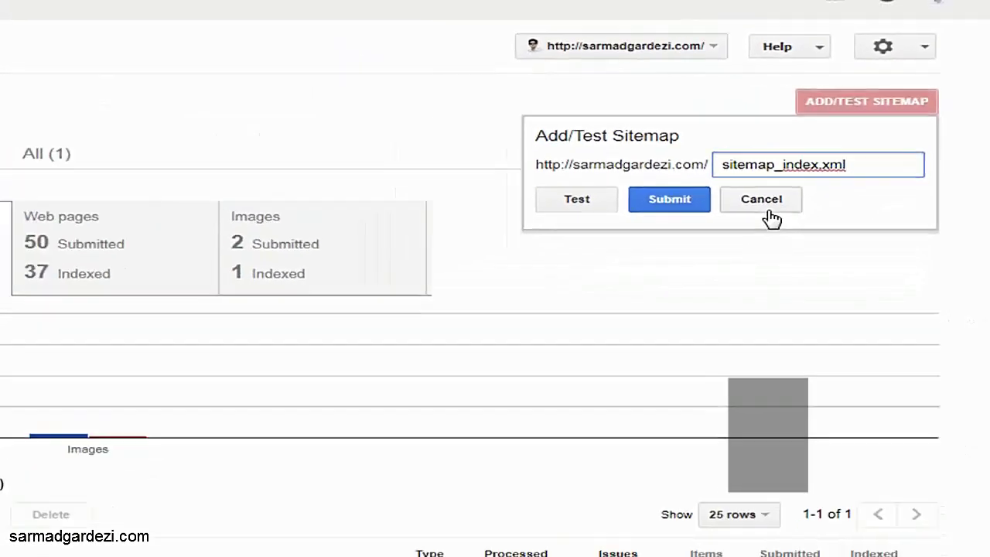
{"action": "left_click", "coordinate": [770, 210]}
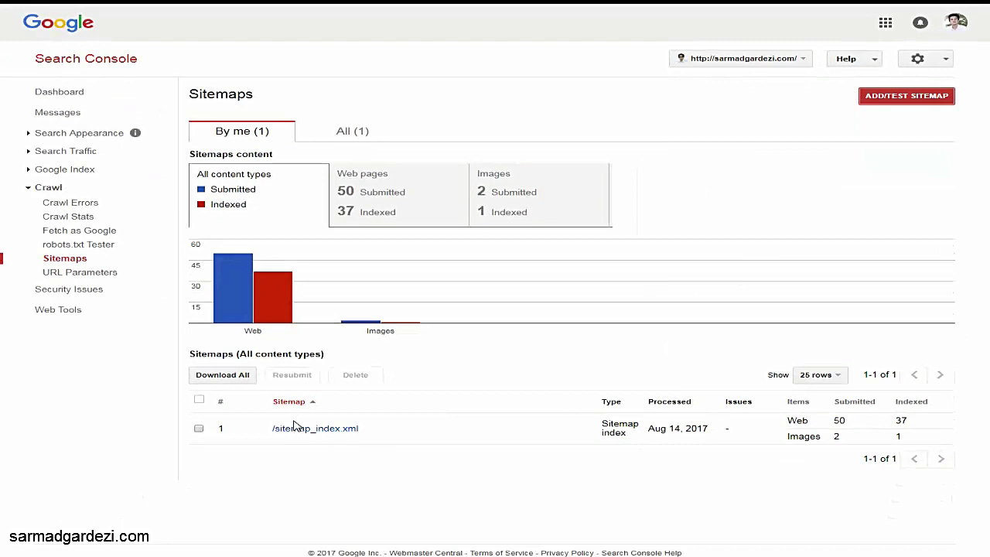
Open the details of the submitted sitemap_index.xml and examine the submitted and indexed items of each contained sitemap.
{"action": "left_click", "coordinate": [327, 431]}
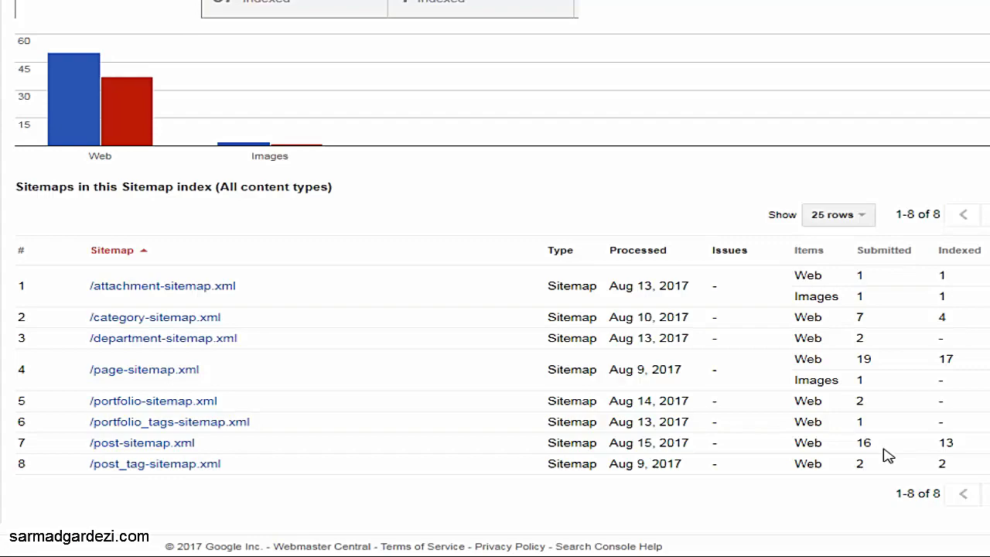
{"action": "scroll", "coordinate": [846, 381], "scroll_direction": "up", "scroll_amount": 2}
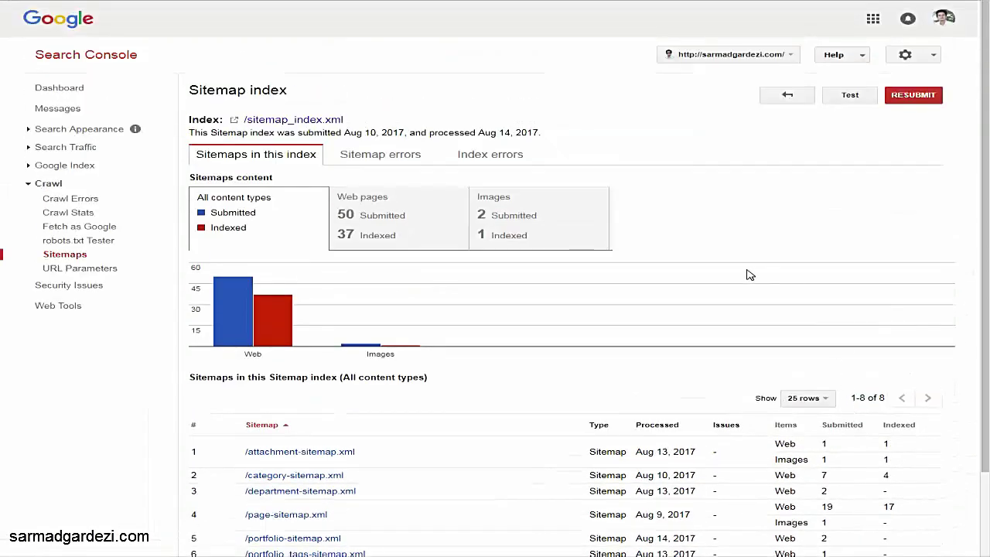
Open the property's Site Settings and examine the preferred domain and the maximum crawl rate limit.
{"action": "left_click", "coordinate": [922, 60]}
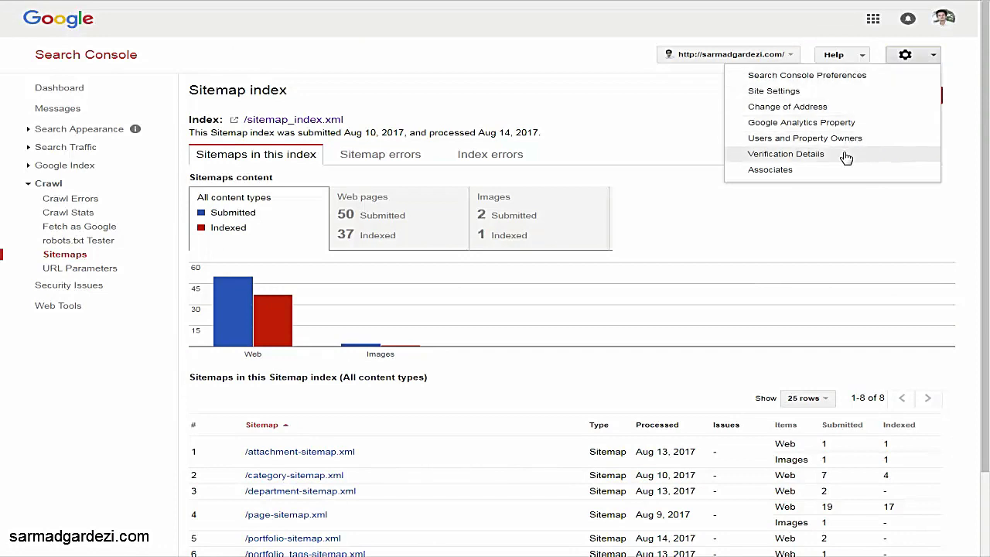
{"action": "left_click", "coordinate": [822, 91]}
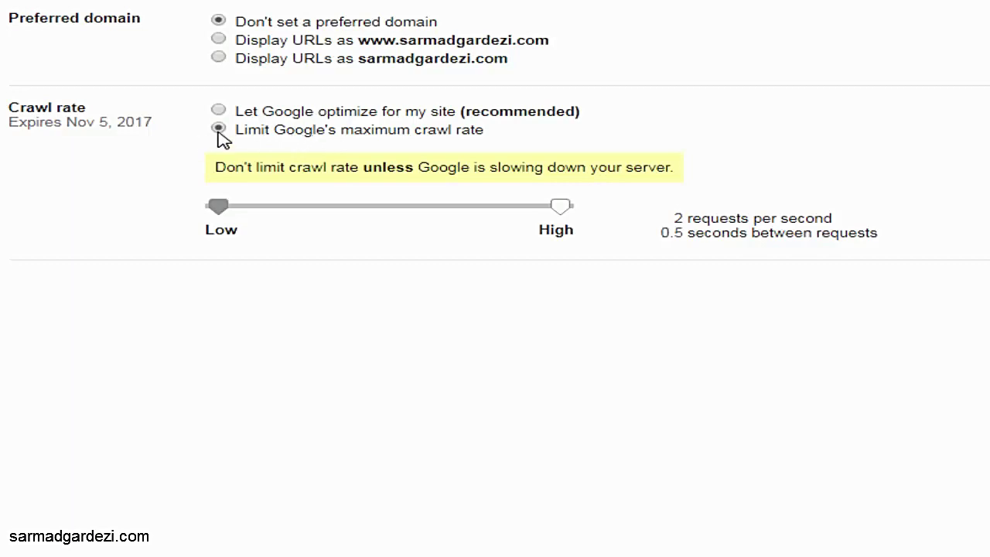
{"action": "left_click", "coordinate": [553, 211]}
{"action": "left_click", "coordinate": [630, 227]}
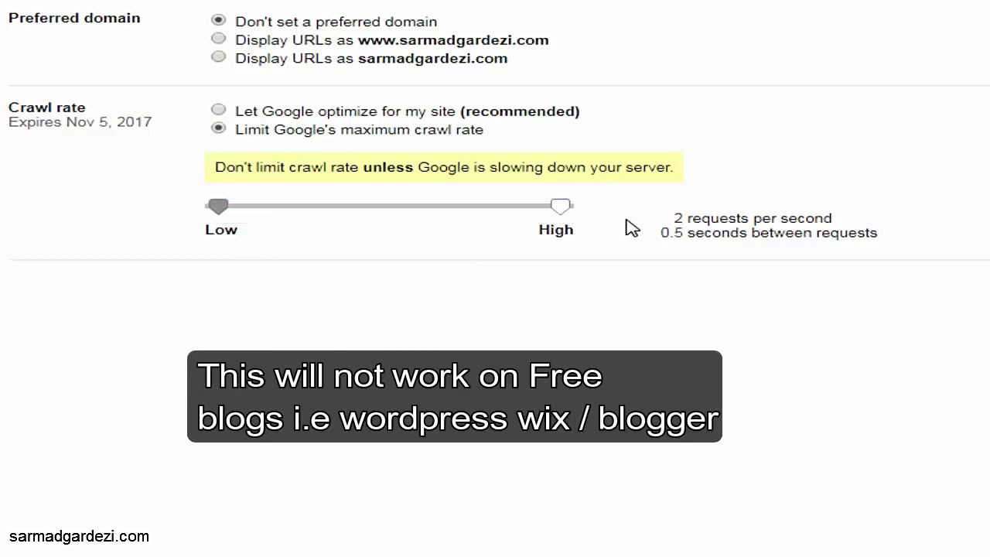
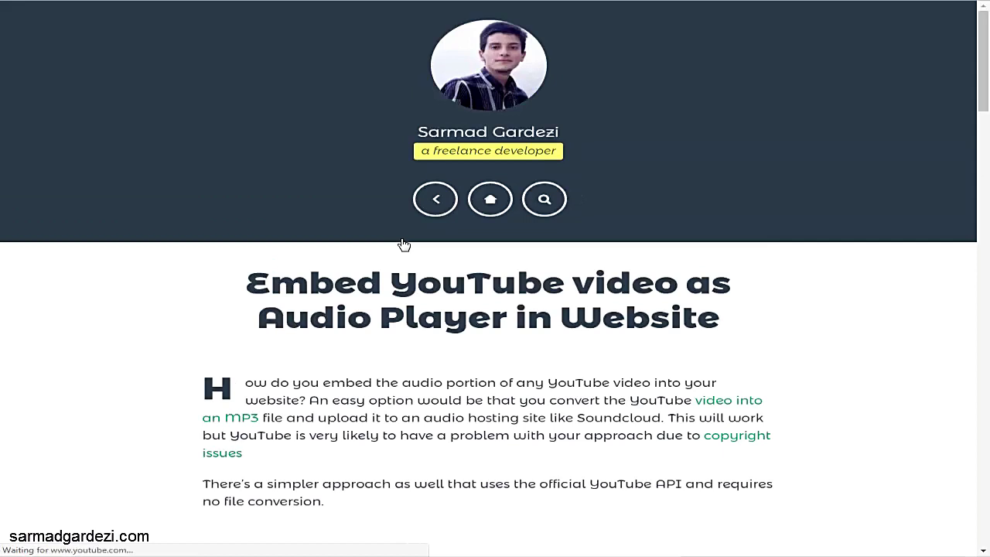
Examine the internal links and related posts in the blog article "Embed YouTube video as Audio Player in Website".
{"action": "scroll", "coordinate": [595, 231], "scroll_direction": "down", "scroll_amount": 1}
{"action": "scroll", "coordinate": [596, 231], "scroll_direction": "down", "scroll_amount": 1}
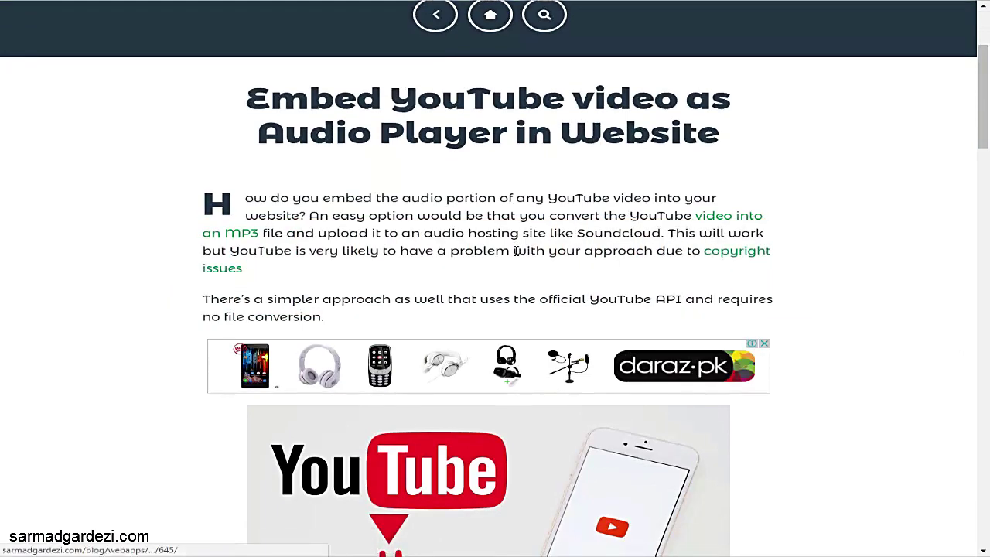
{"action": "scroll", "coordinate": [515, 256], "scroll_direction": "down", "scroll_amount": 5}
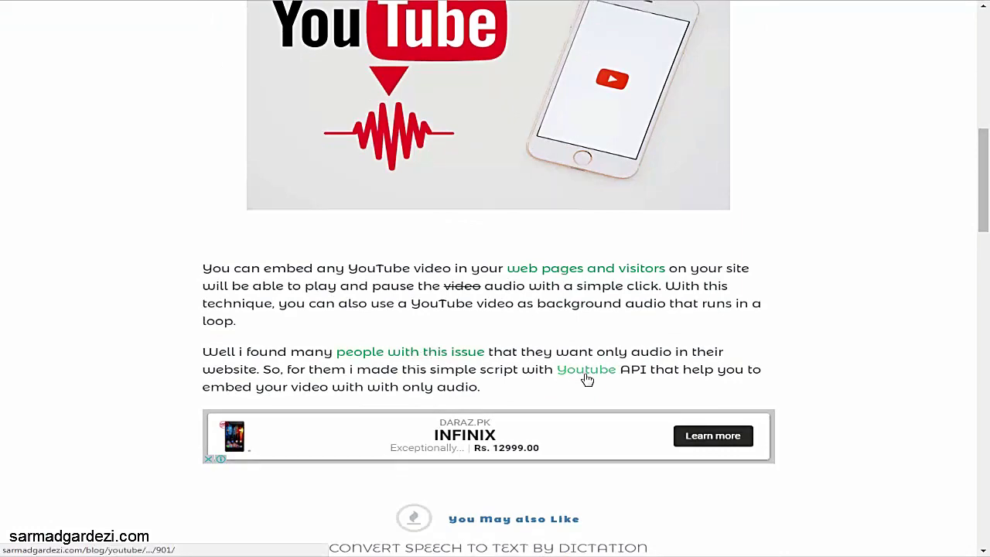
{"action": "scroll", "coordinate": [526, 340], "scroll_direction": "down", "scroll_amount": 4}
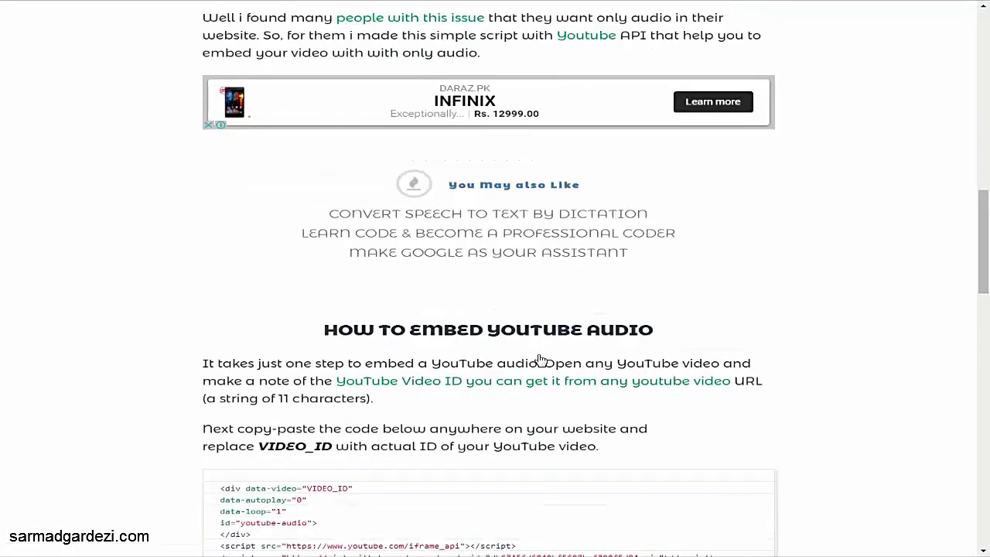
{"action": "scroll", "coordinate": [539, 360], "scroll_direction": "up", "scroll_amount": 5}
{"action": "scroll", "coordinate": [539, 356], "scroll_direction": "up", "scroll_amount": 6}
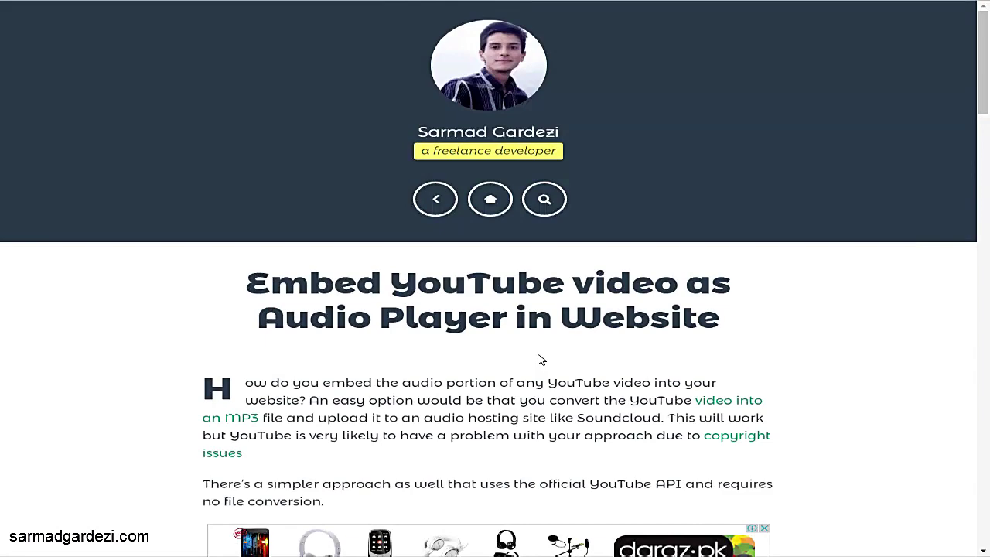
{"action": "scroll", "coordinate": [557, 347], "scroll_direction": "down", "scroll_amount": 2}
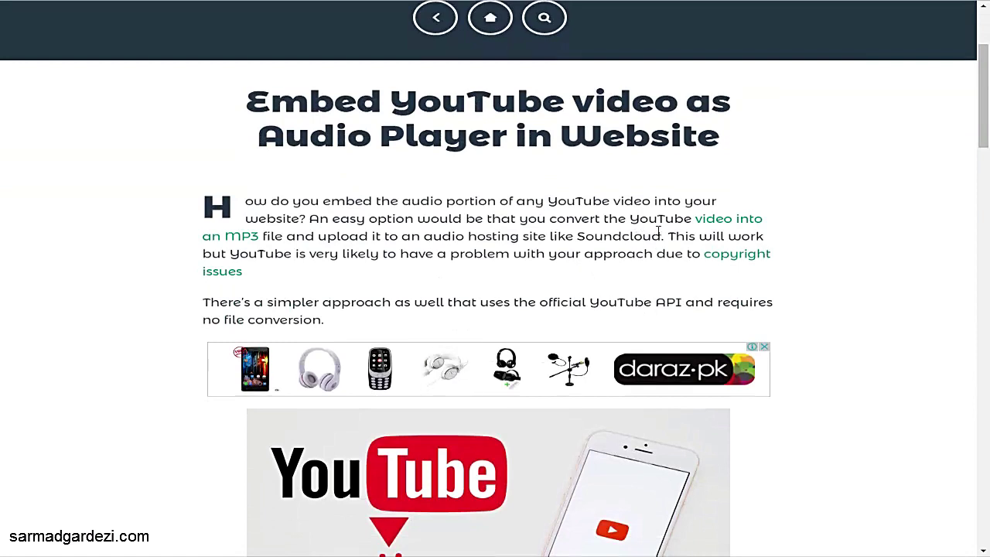
Follow the "video into an MP3" link and look through the article on online code playgrounds.
{"action": "left_click", "coordinate": [706, 221]}
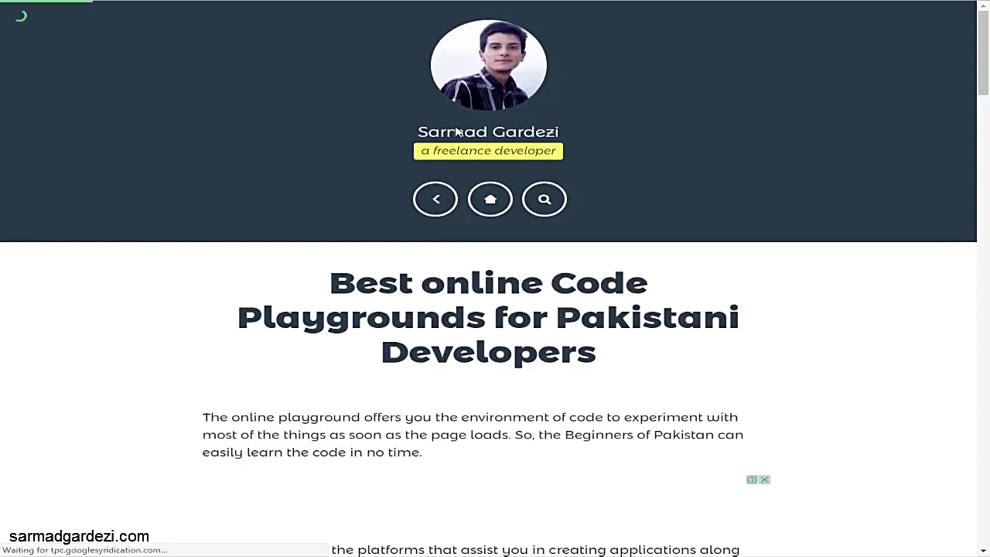
{"action": "scroll", "coordinate": [517, 243], "scroll_direction": "down", "scroll_amount": 4}
{"action": "scroll", "coordinate": [517, 244], "scroll_direction": "down", "scroll_amount": 14}
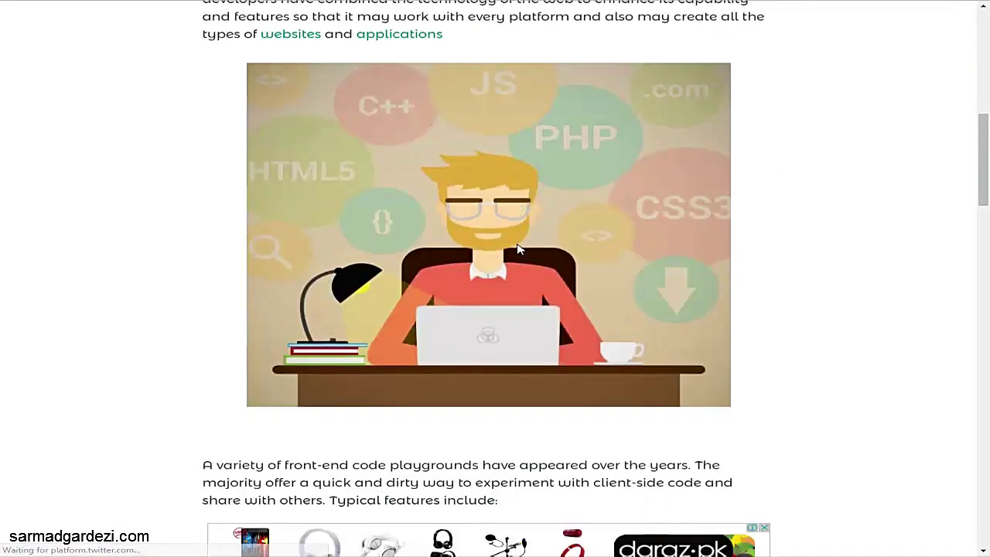
{"action": "scroll", "coordinate": [519, 247], "scroll_direction": "down", "scroll_amount": 5}
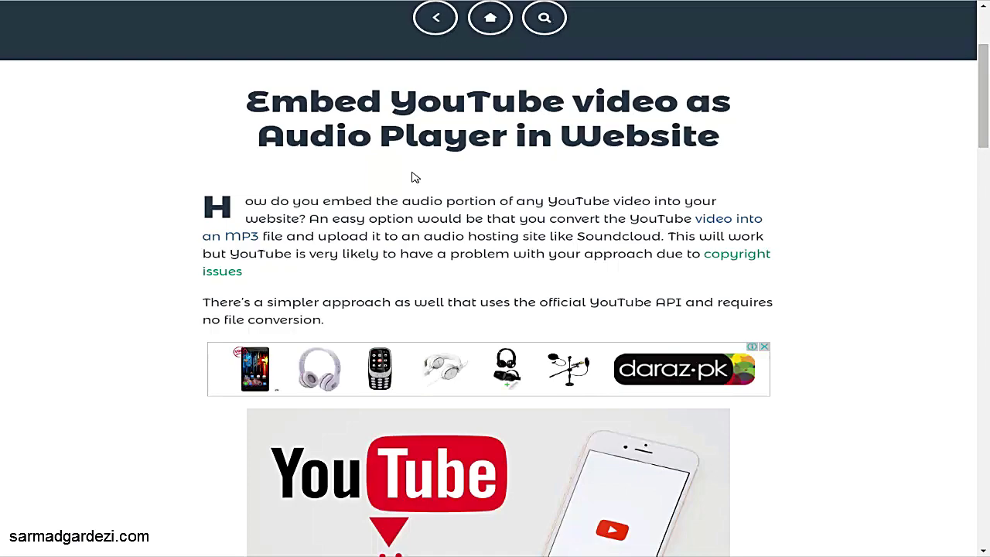
Return to the YouTube audio article and examine its related posts, share buttons, breadcrumb, author box and trending posts.
{"action": "scroll", "coordinate": [484, 415], "scroll_direction": "down", "scroll_amount": 15}
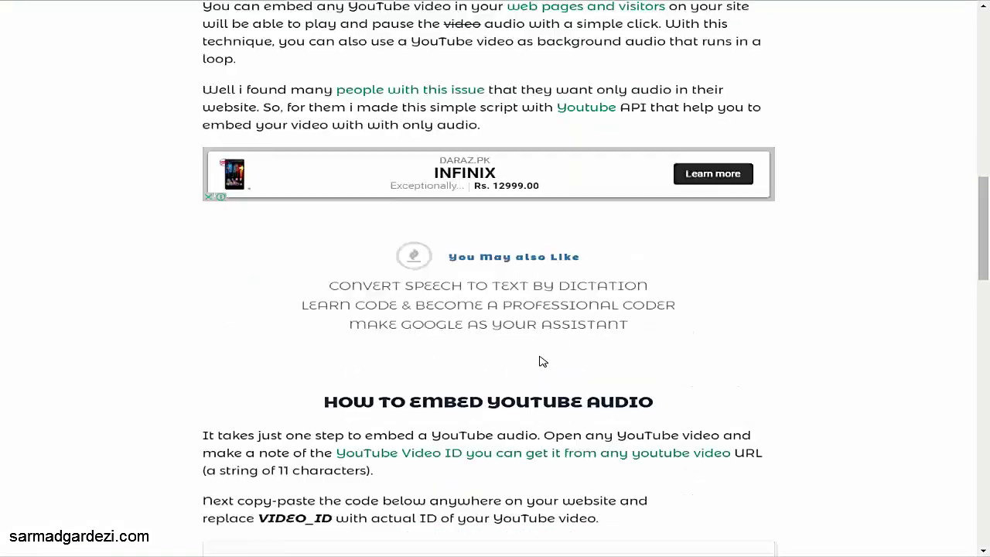
{"action": "scroll", "coordinate": [542, 362], "scroll_direction": "down", "scroll_amount": 10}
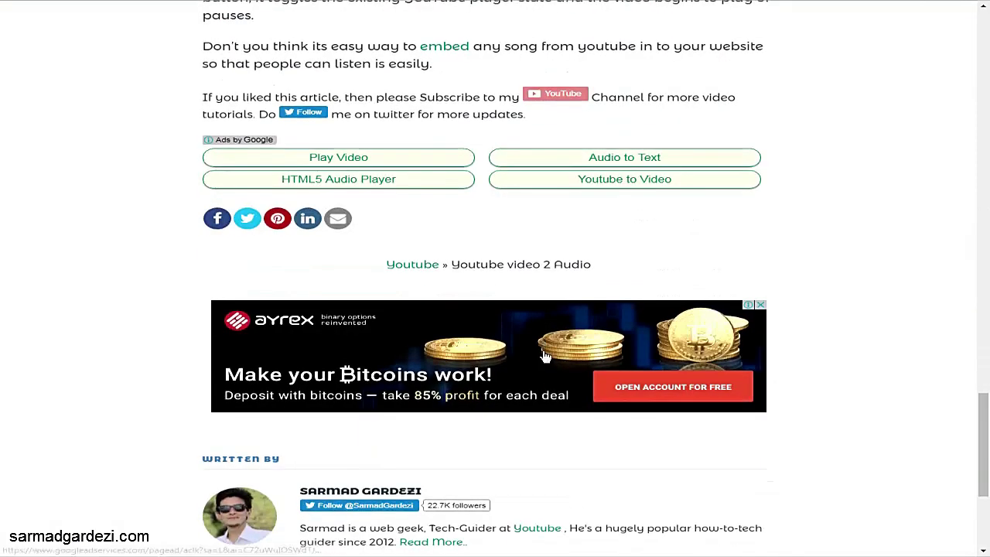
{"action": "scroll", "coordinate": [611, 310], "scroll_direction": "up", "scroll_amount": 4}
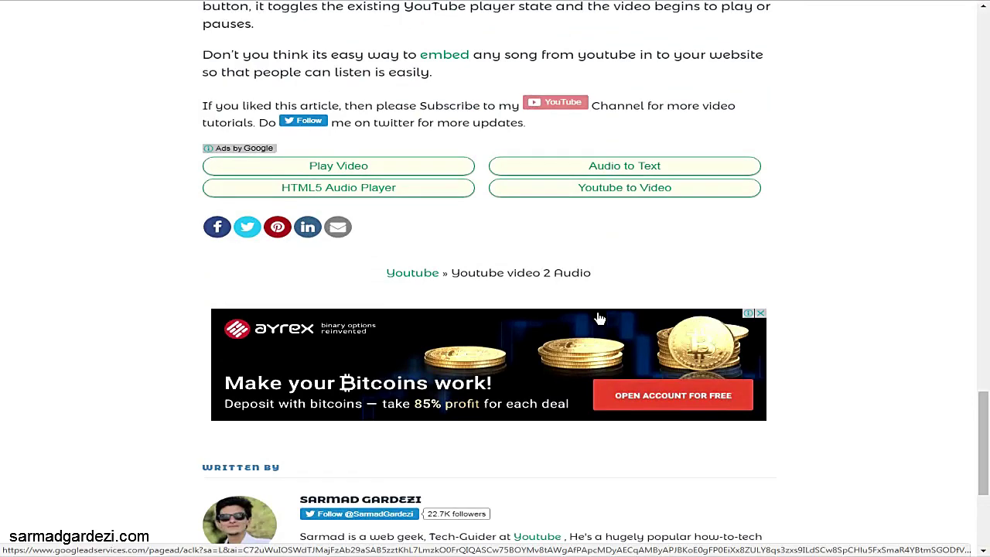
{"action": "scroll", "coordinate": [599, 319], "scroll_direction": "down", "scroll_amount": 3}
{"action": "scroll", "coordinate": [597, 317], "scroll_direction": "up", "scroll_amount": 3}
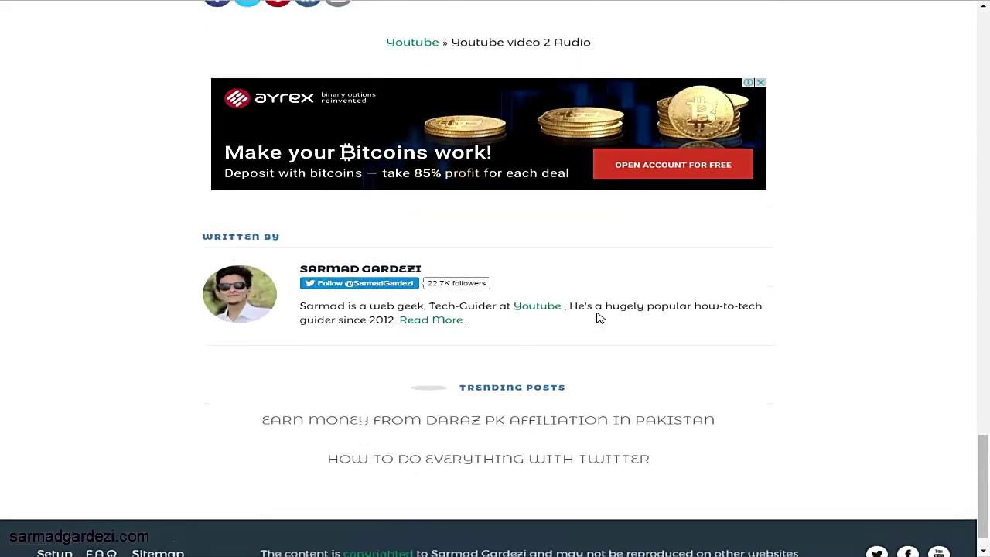
{"action": "scroll", "coordinate": [597, 317], "scroll_direction": "up", "scroll_amount": 1}
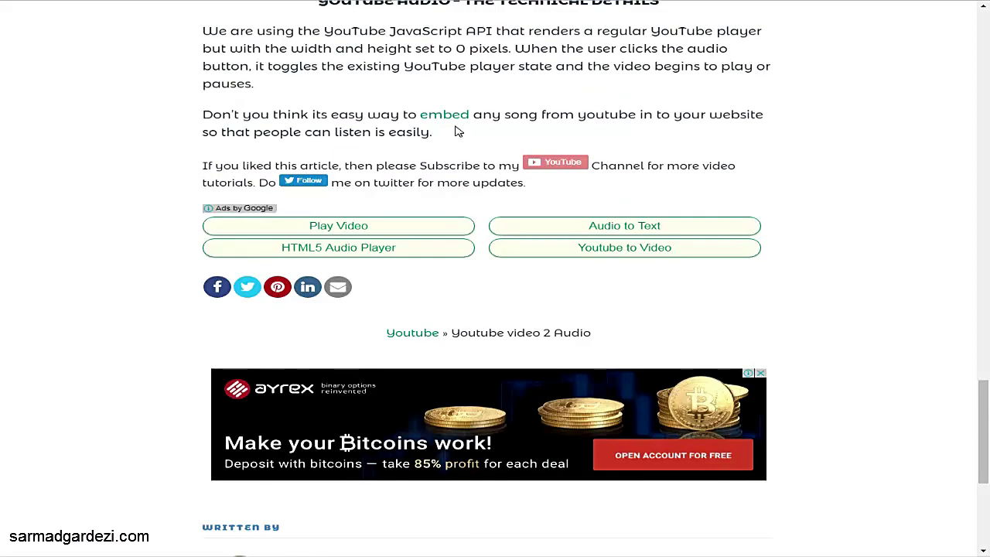
Open the page source of the article "Embed YouTube video as Audio Player in Website".
{"action": "scroll", "coordinate": [513, 167], "scroll_direction": "up", "scroll_amount": 15}
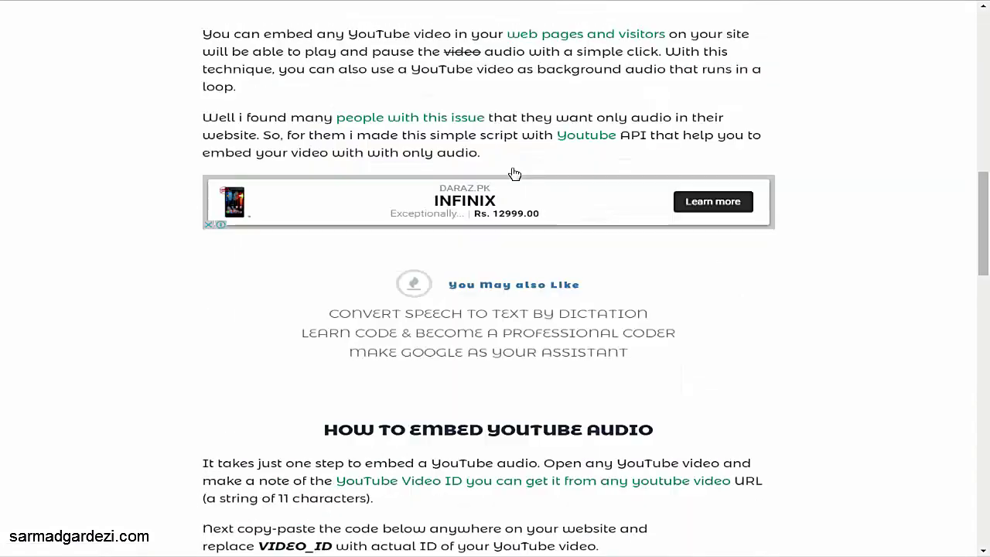
{"action": "scroll", "coordinate": [513, 172], "scroll_direction": "up", "scroll_amount": 12}
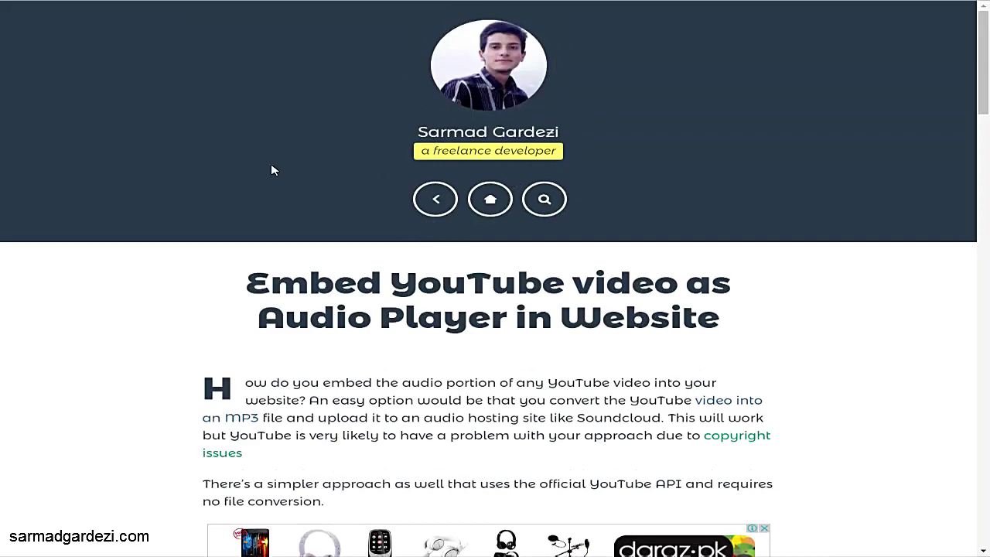
{"action": "right_click", "coordinate": [264, 180]}
{"action": "left_click", "coordinate": [353, 313]}
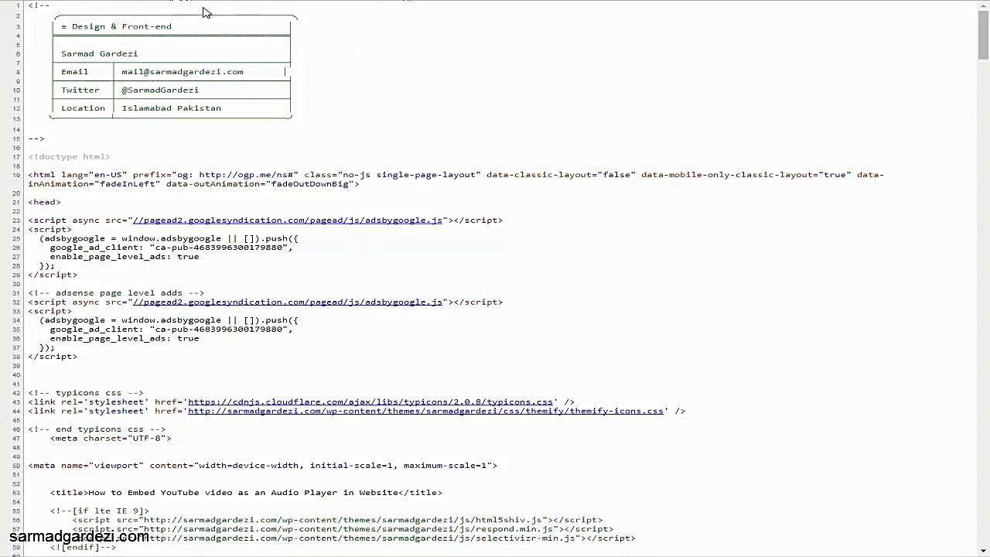
Open the site's webapps/qrcode page and look through its page source.
{"action": "type", "text": "sarmadgardezi.com/w"}
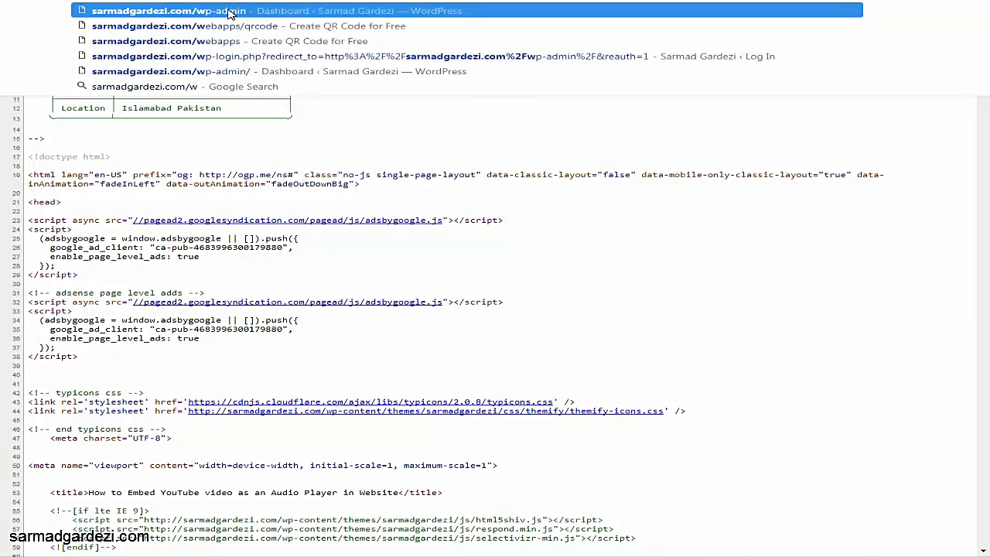
{"action": "type", "text": "ebapps/qrcode"}
{"action": "key", "text": "Return"}
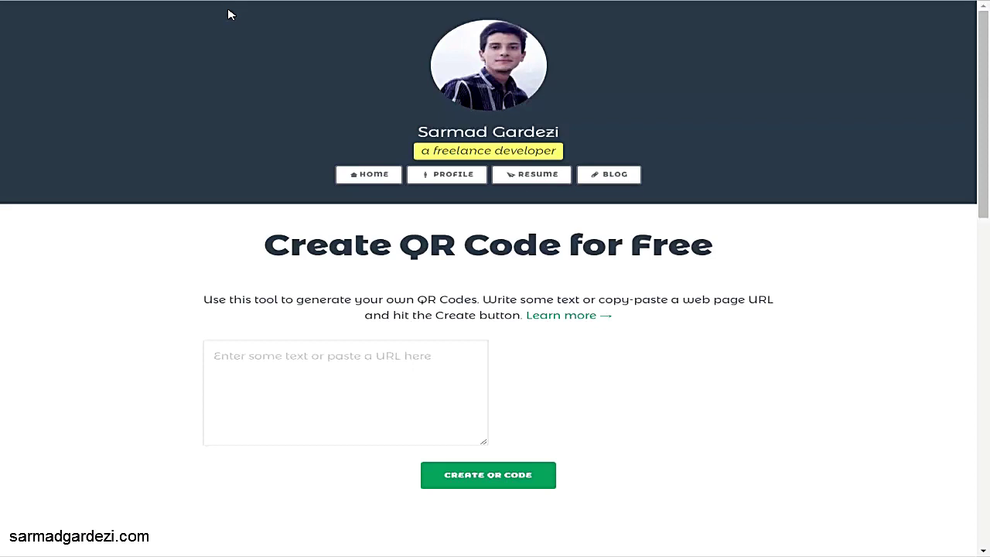
{"action": "key", "text": "ctrl+u"}
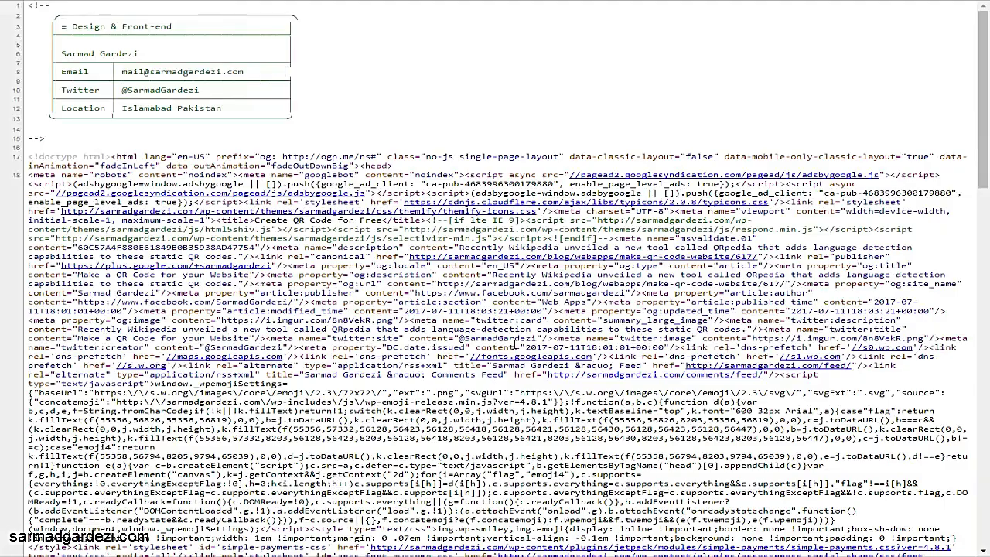
{"action": "scroll", "coordinate": [492, 277], "scroll_direction": "down", "scroll_amount": 15}
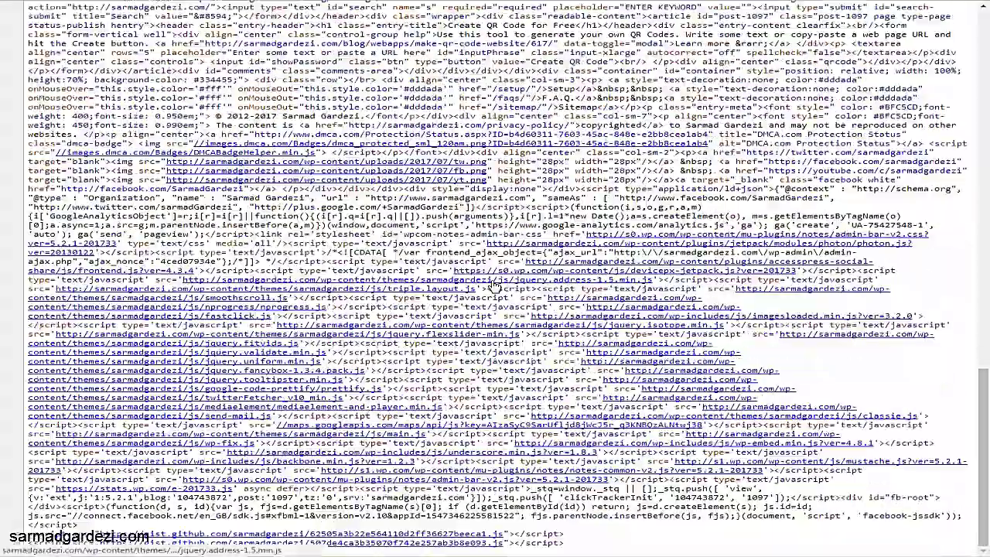
{"action": "scroll", "coordinate": [495, 286], "scroll_direction": "up", "scroll_amount": 10}
{"action": "scroll", "coordinate": [495, 287], "scroll_direction": "up", "scroll_amount": 10}
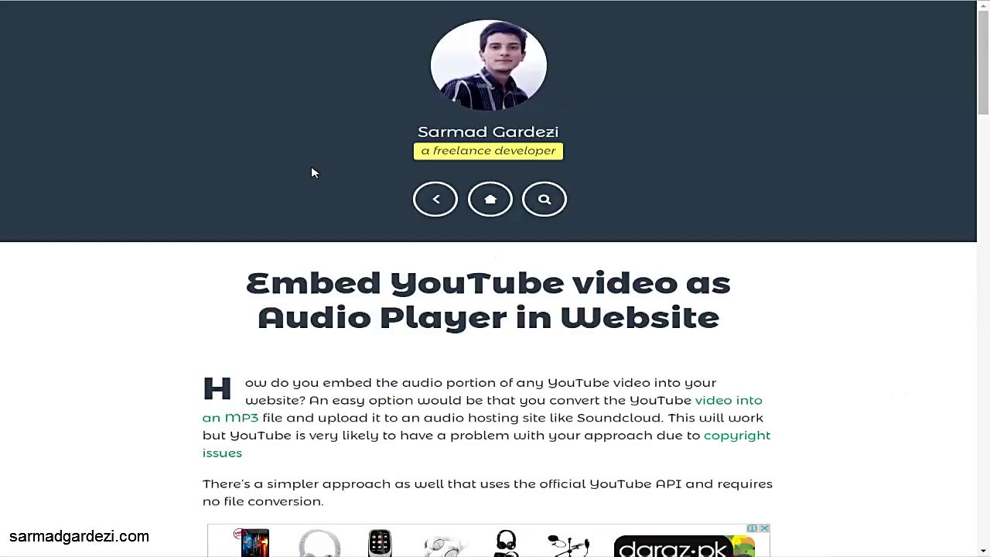
Examine the YouTube audio article's page source, from the head scripts and stylesheets through the post's internal links to the footer code.
{"action": "key", "text": "ctrl+u"}
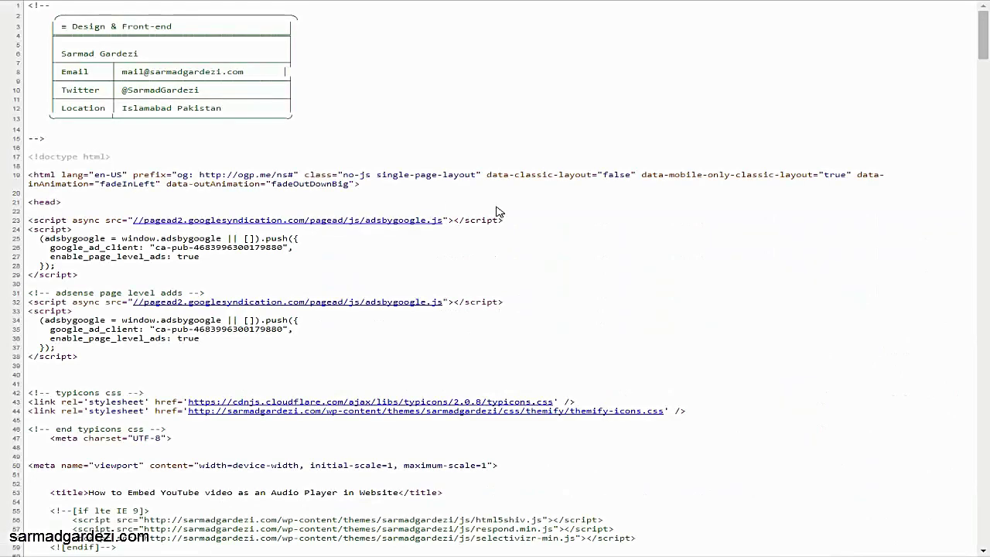
{"action": "scroll", "coordinate": [588, 216], "scroll_direction": "down", "scroll_amount": 5}
{"action": "scroll", "coordinate": [542, 207], "scroll_direction": "down", "scroll_amount": 15}
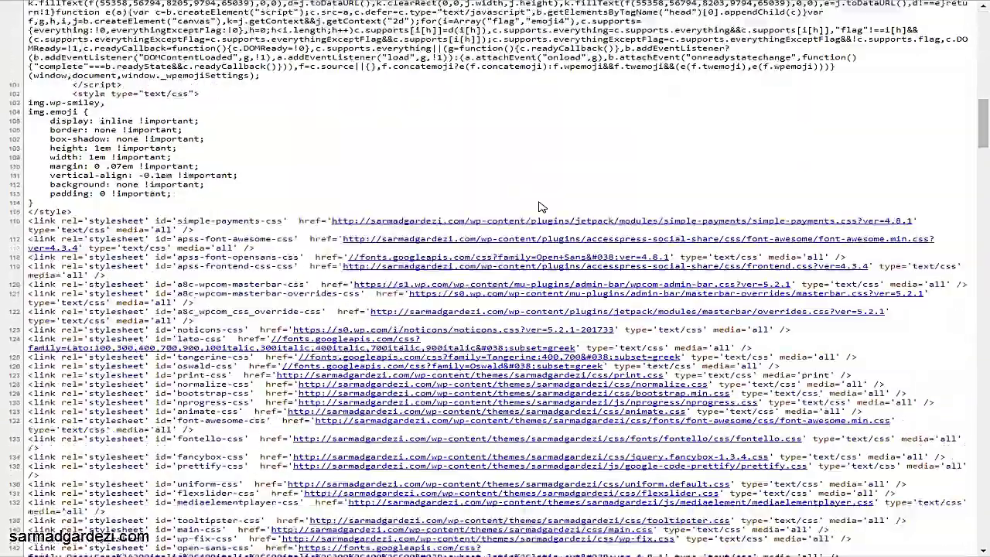
{"action": "scroll", "coordinate": [541, 207], "scroll_direction": "down", "scroll_amount": 5}
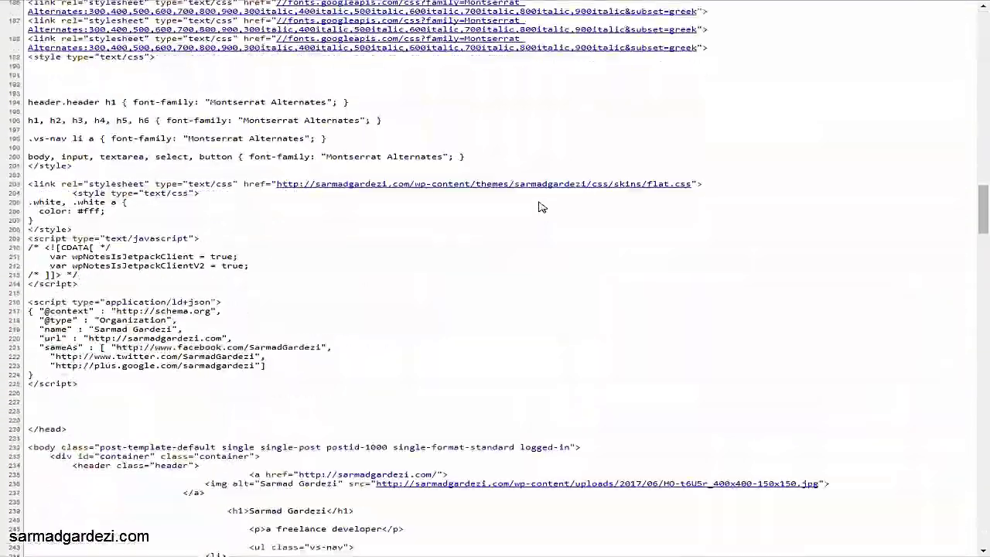
{"action": "scroll", "coordinate": [541, 207], "scroll_direction": "down", "scroll_amount": 5}
{"action": "scroll", "coordinate": [541, 207], "scroll_direction": "down", "scroll_amount": 10}
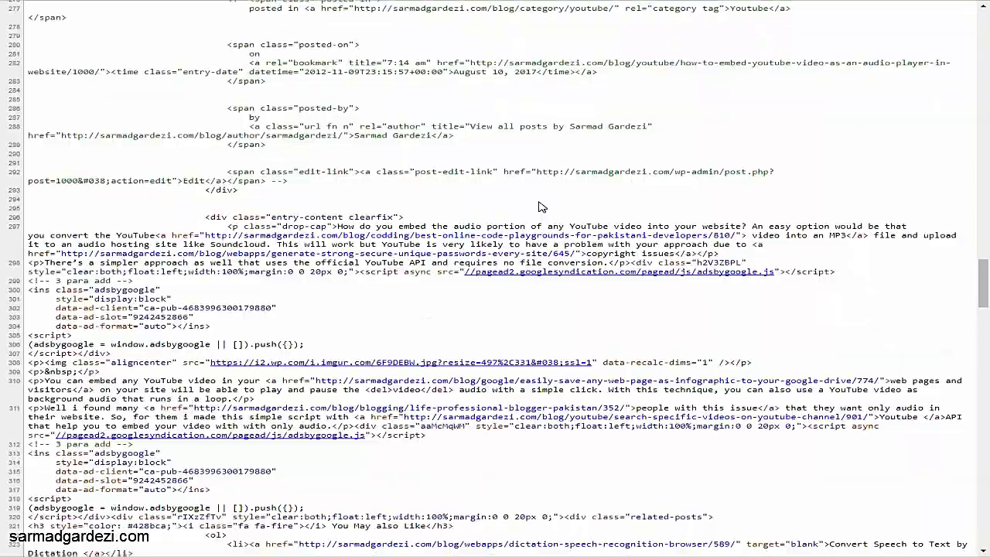
{"action": "scroll", "coordinate": [541, 208], "scroll_direction": "down", "scroll_amount": 10}
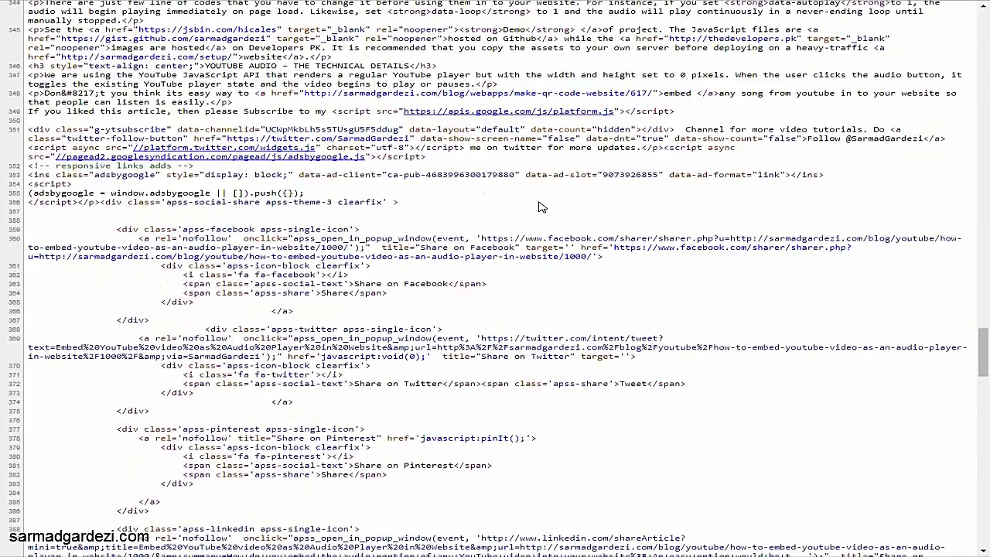
{"action": "scroll", "coordinate": [541, 207], "scroll_direction": "down", "scroll_amount": 10}
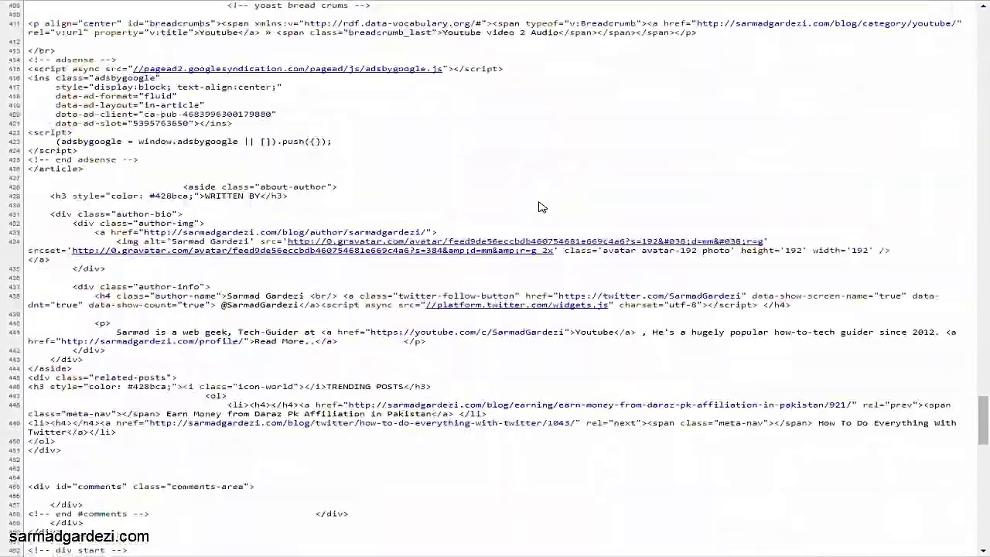
{"action": "scroll", "coordinate": [541, 207], "scroll_direction": "down", "scroll_amount": 8}
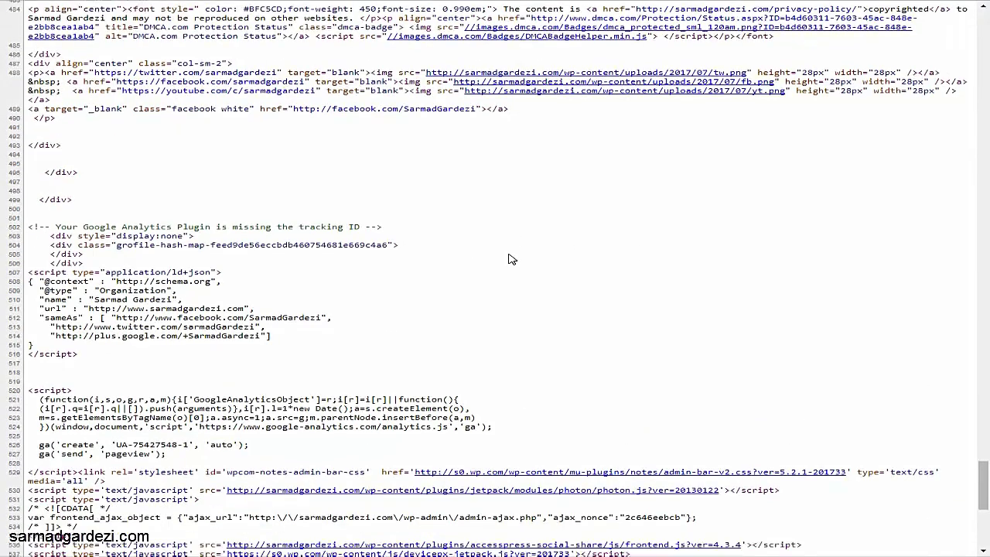
{"action": "scroll", "coordinate": [509, 258], "scroll_direction": "up", "scroll_amount": 12}
Highlight the robots and googlebot noindex meta tags in the QR code page's source and look over the surrounding minified code.
{"action": "key", "text": "Home"}
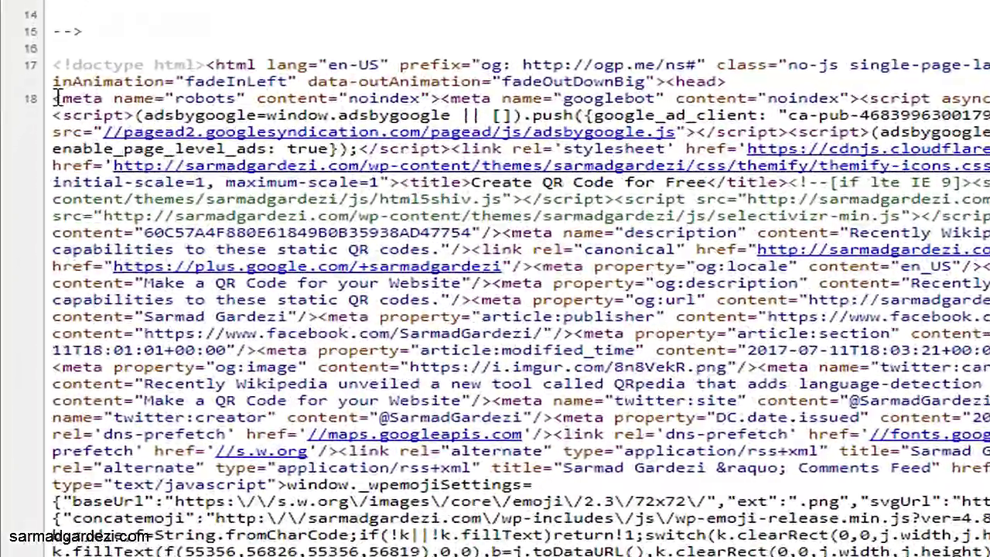
{"action": "left_click_drag", "start_coordinate": [40, 139], "coordinate": [651, 140]}
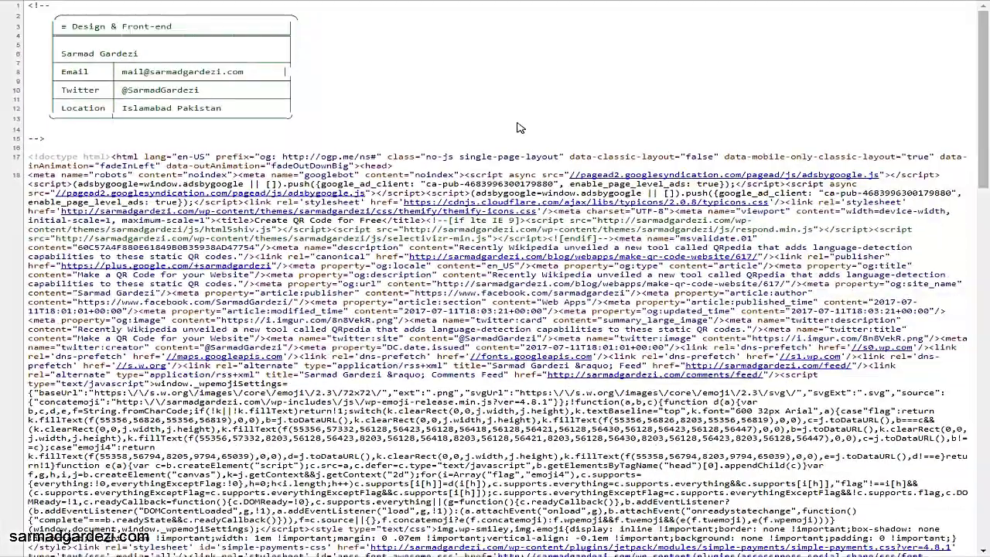
{"action": "scroll", "coordinate": [519, 127], "scroll_direction": "down", "scroll_amount": 6}
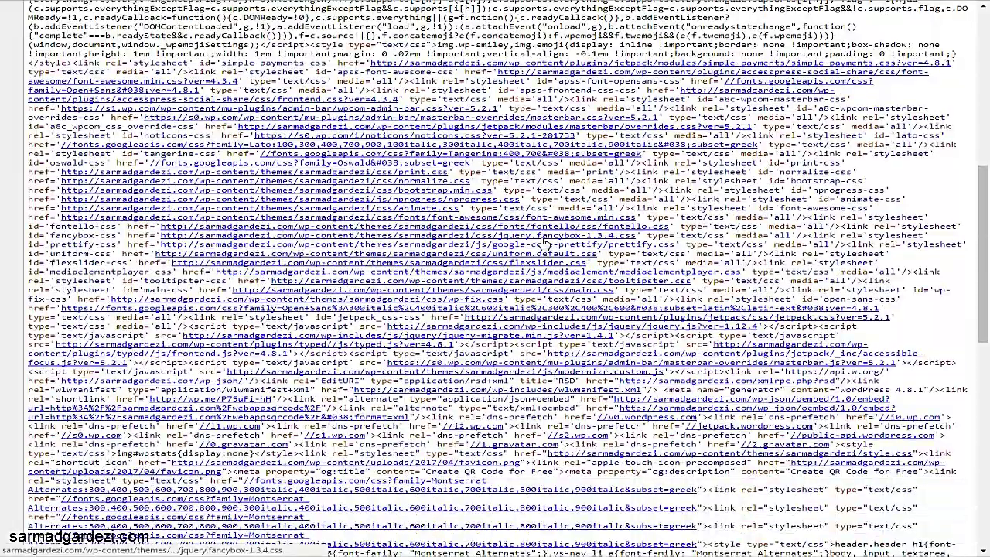
{"action": "scroll", "coordinate": [545, 244], "scroll_direction": "up", "scroll_amount": 5}
{"action": "scroll", "coordinate": [544, 245], "scroll_direction": "up", "scroll_amount": 2}
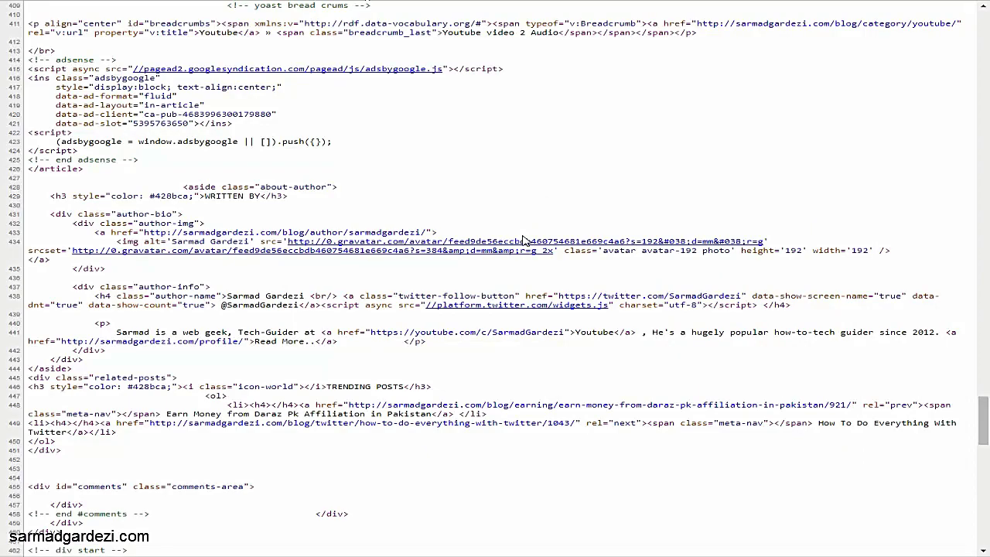
Look through the YouTube audio article's source again, from the footer scripts up to the head section.
{"action": "scroll", "coordinate": [354, 153], "scroll_direction": "down", "scroll_amount": 12}
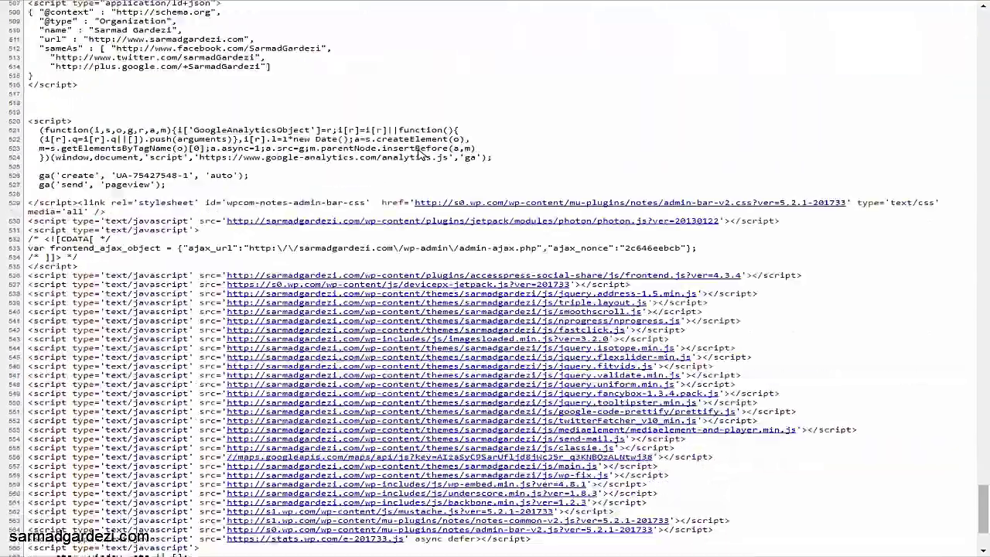
{"action": "scroll", "coordinate": [417, 155], "scroll_direction": "down", "scroll_amount": 3}
{"action": "scroll", "coordinate": [450, 226], "scroll_direction": "up", "scroll_amount": 12}
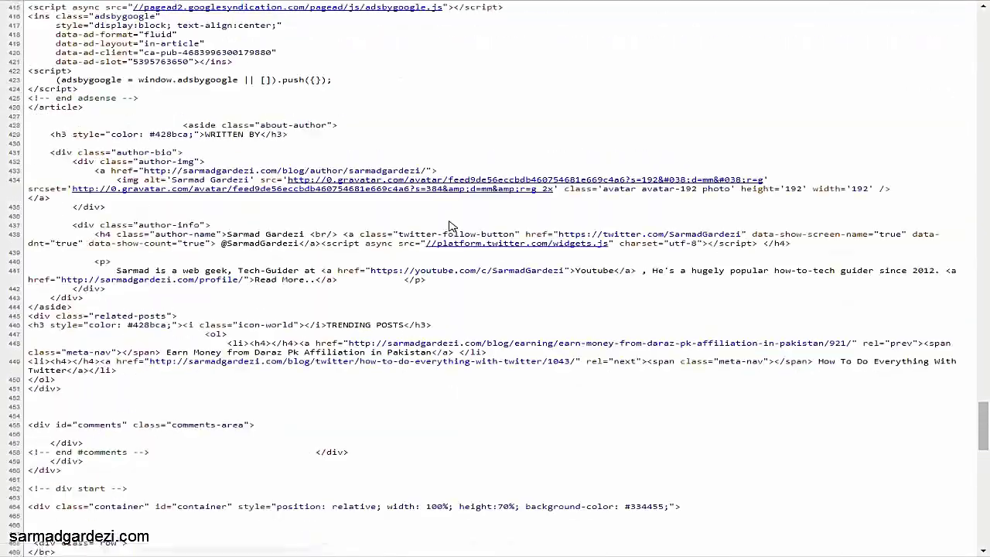
{"action": "scroll", "coordinate": [451, 226], "scroll_direction": "up", "scroll_amount": 5}
{"action": "scroll", "coordinate": [451, 226], "scroll_direction": "up", "scroll_amount": 15}
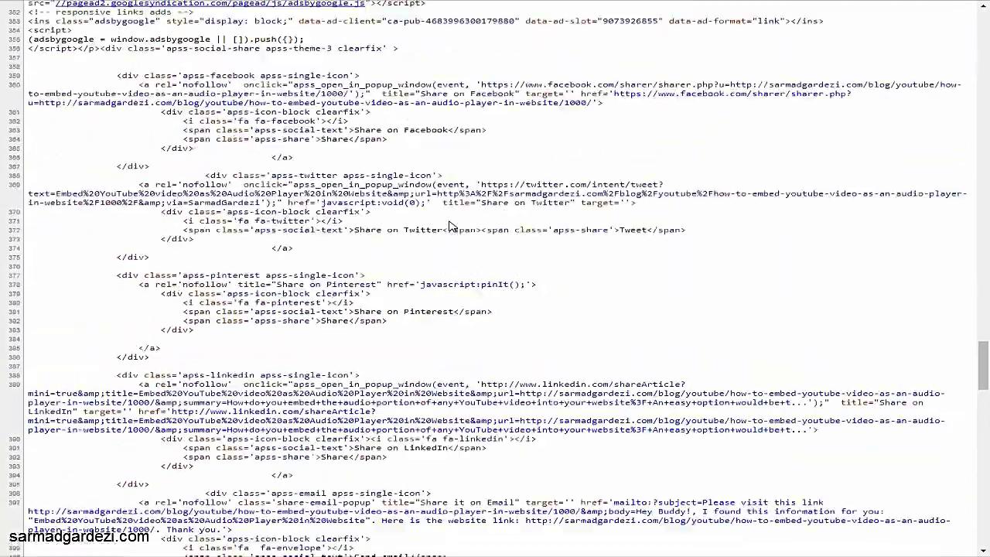
{"action": "scroll", "coordinate": [451, 226], "scroll_direction": "up", "scroll_amount": 18}
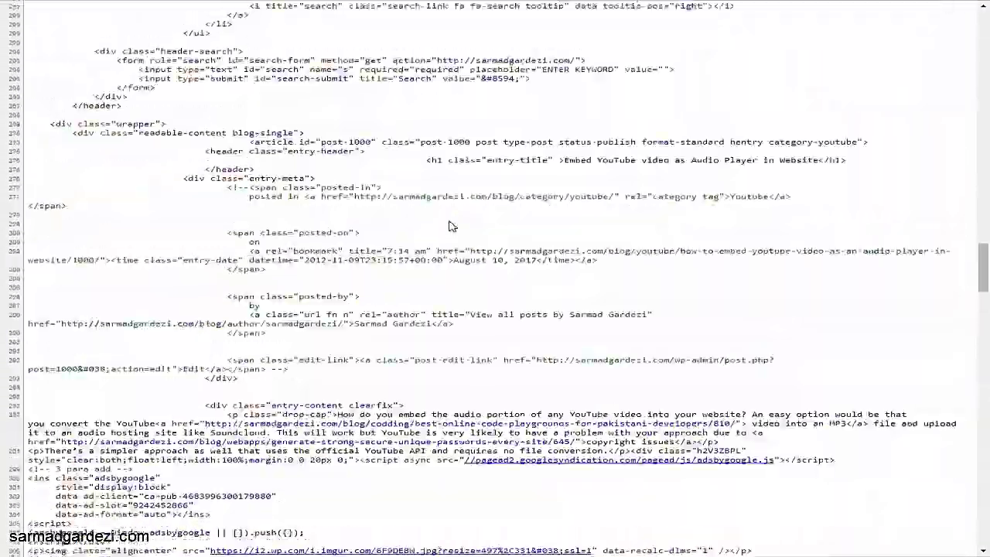
{"action": "scroll", "coordinate": [451, 225], "scroll_direction": "up", "scroll_amount": 15}
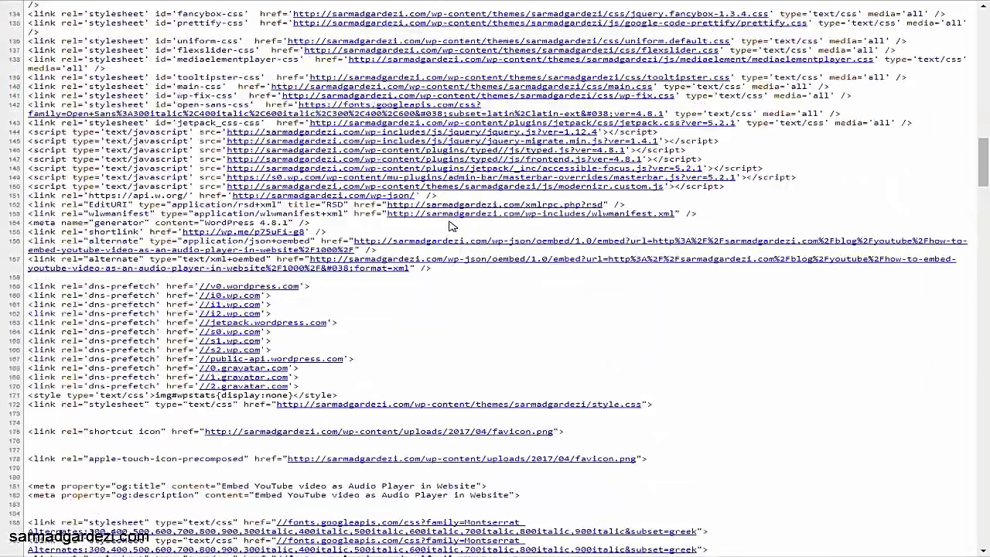
{"action": "scroll", "coordinate": [451, 226], "scroll_direction": "up", "scroll_amount": 17}
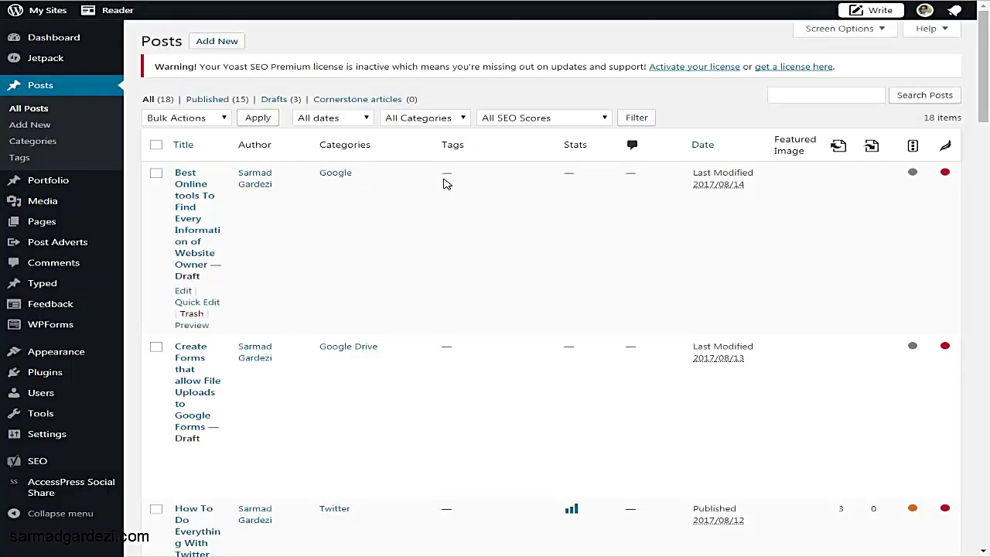
Open the post "Embed YouTube video as Audio Player in Website" for editing and examine its Yoast SEO Premium section.
{"action": "scroll", "coordinate": [499, 190], "scroll_direction": "down", "scroll_amount": 6}
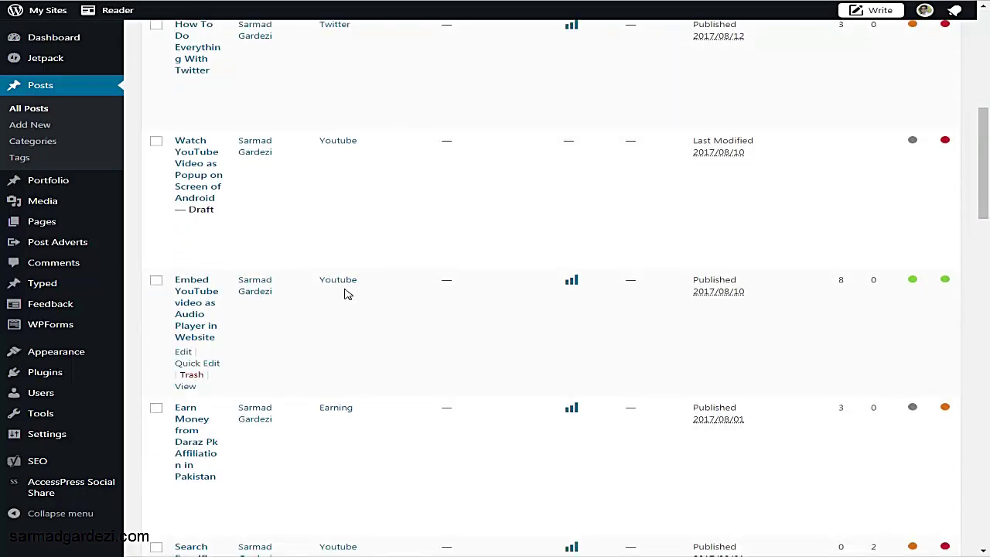
{"action": "left_click", "coordinate": [195, 305]}
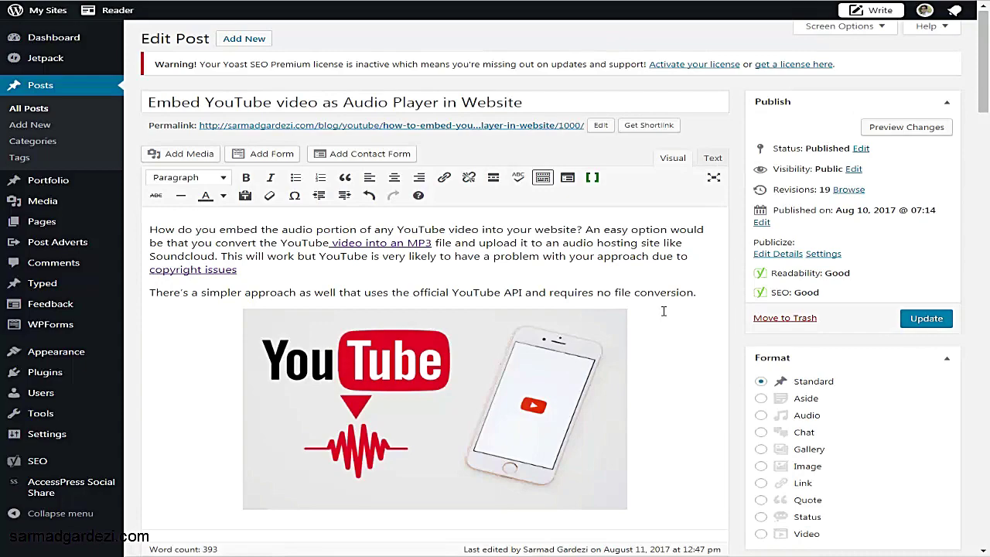
{"action": "scroll", "coordinate": [664, 311], "scroll_direction": "down", "scroll_amount": 5}
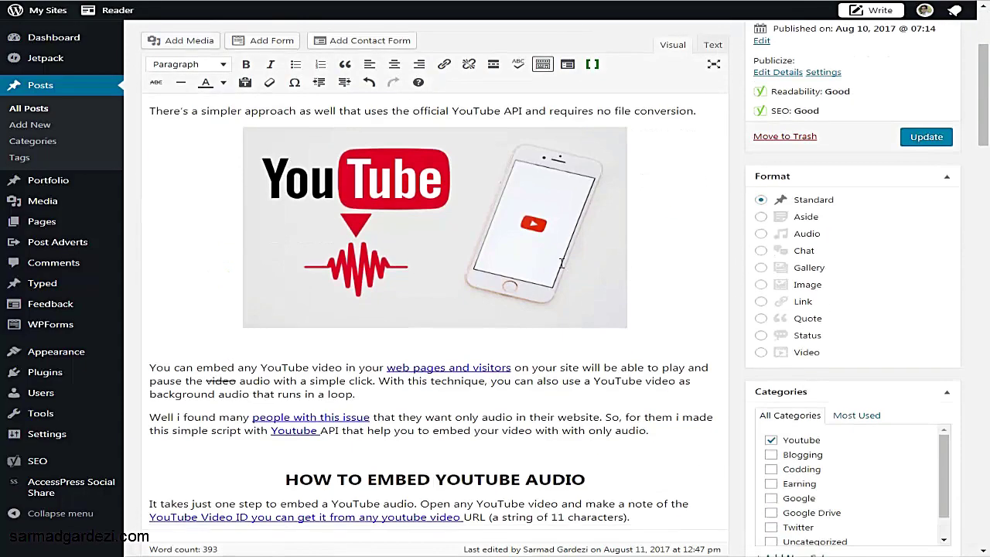
{"action": "scroll", "coordinate": [562, 263], "scroll_direction": "down", "scroll_amount": 14}
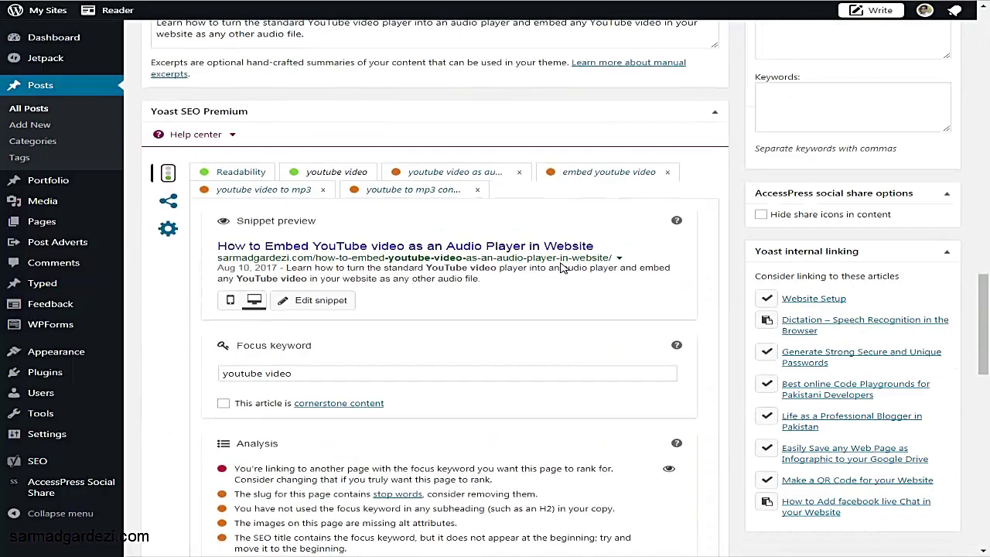
{"action": "scroll", "coordinate": [562, 267], "scroll_direction": "down", "scroll_amount": 1}
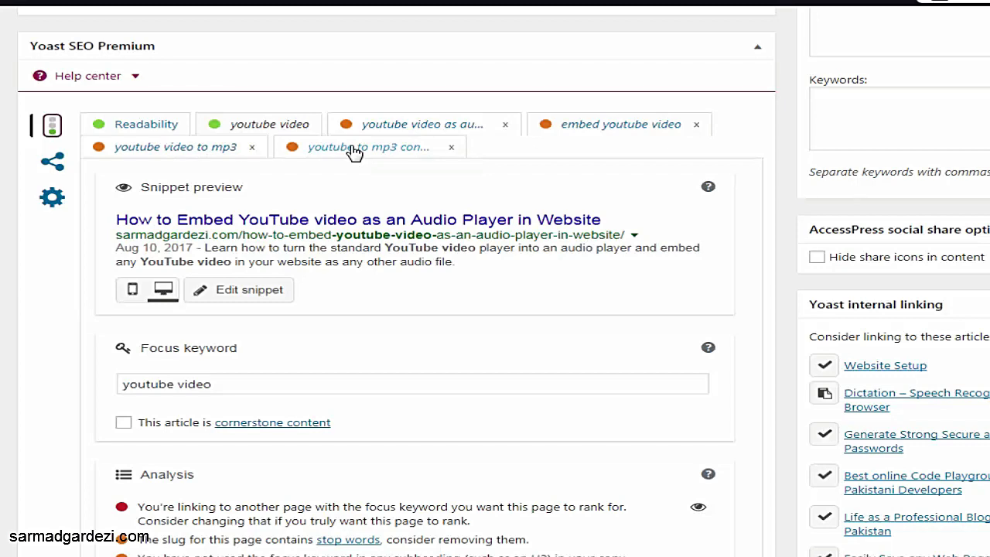
Check the post's "youtube video" focus keyword and its Facebook and Twitter previews in Yoast, and open the snippet editor.
{"action": "left_click", "coordinate": [239, 132]}
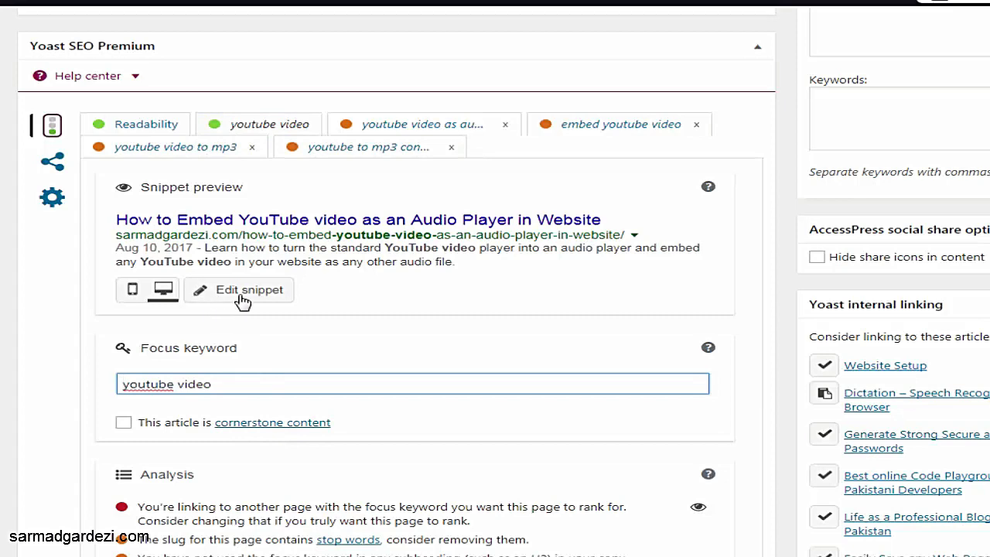
{"action": "left_click", "coordinate": [59, 163]}
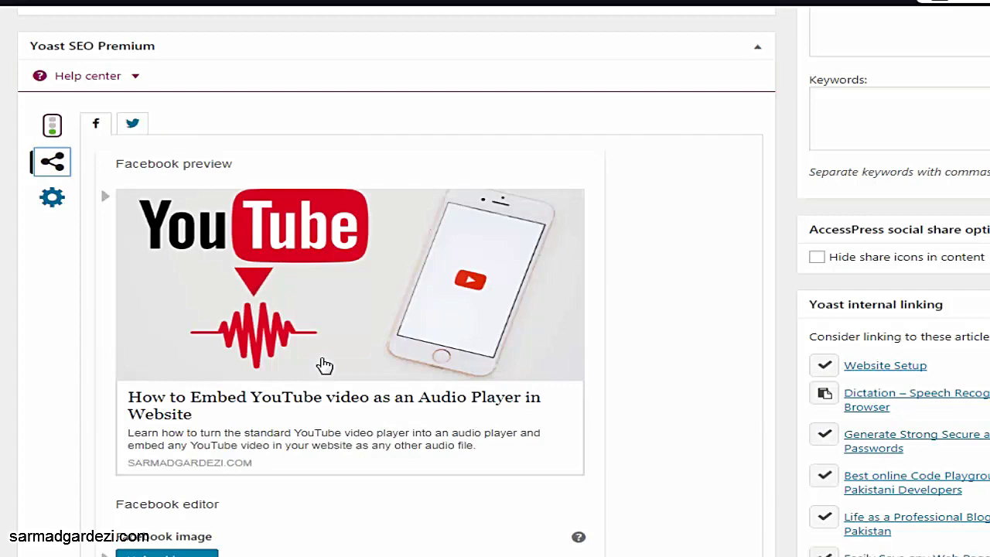
{"action": "left_click", "coordinate": [132, 124]}
{"action": "left_click", "coordinate": [95, 123]}
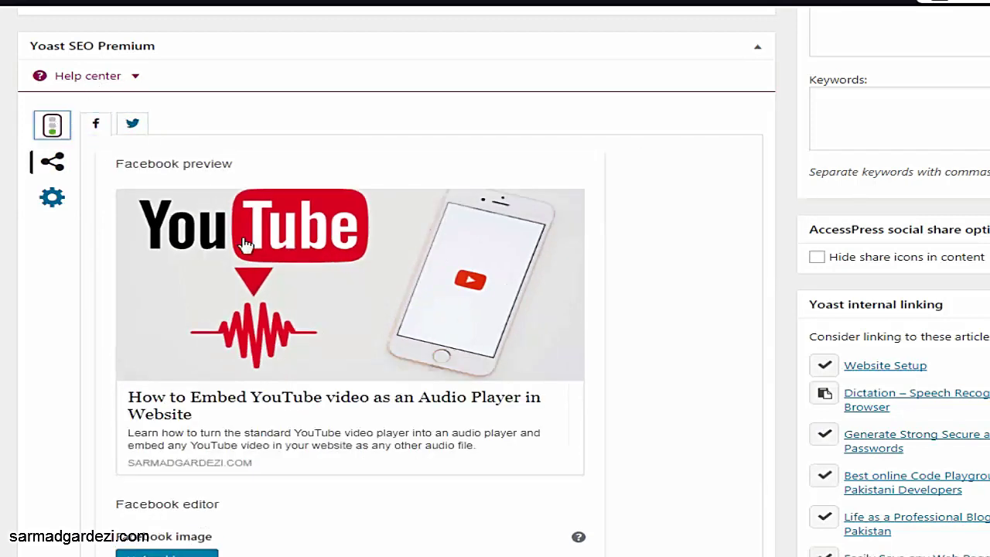
{"action": "key", "text": "Return"}
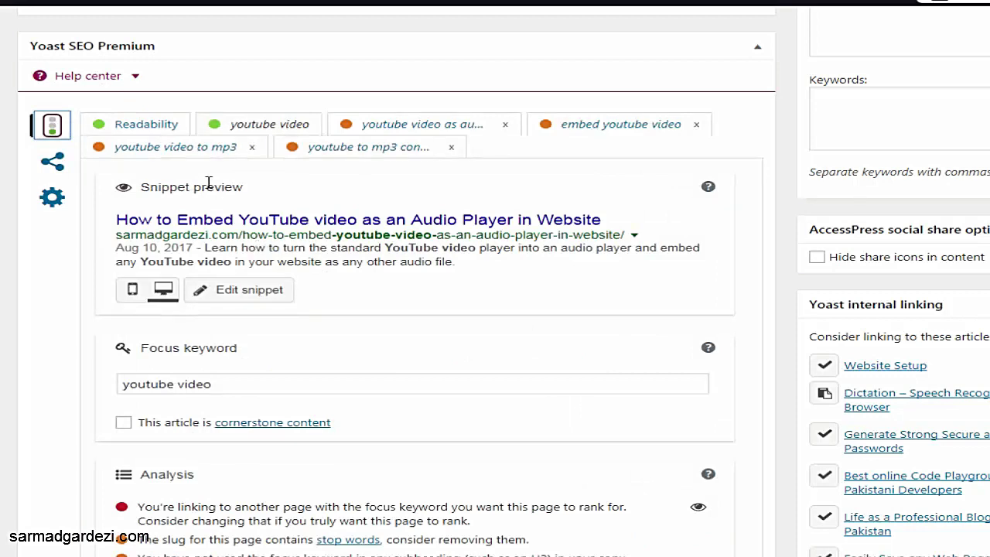
{"action": "left_click", "coordinate": [260, 295]}
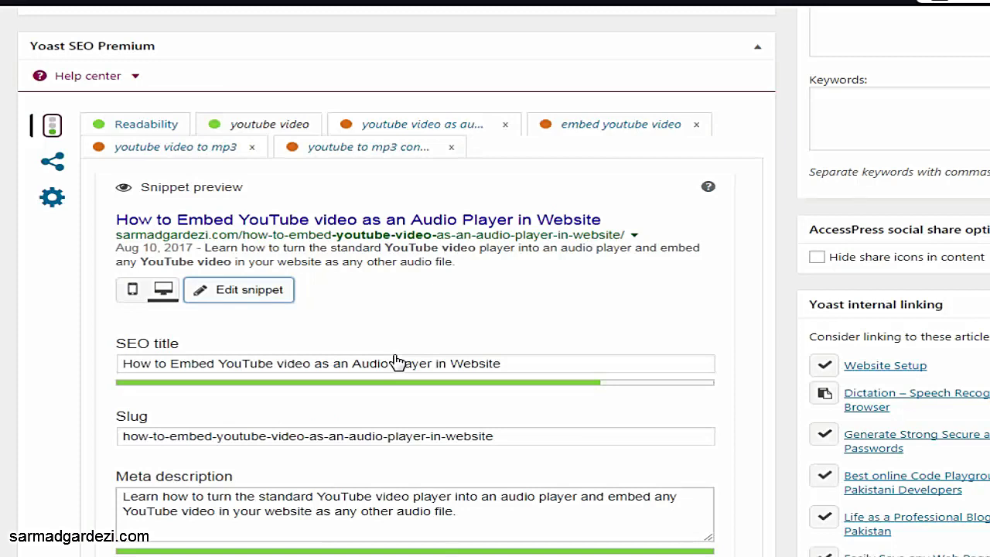
Remove "in Website" from the end of the post's SEO title in the snippet editor.
{"action": "left_click", "coordinate": [553, 366]}
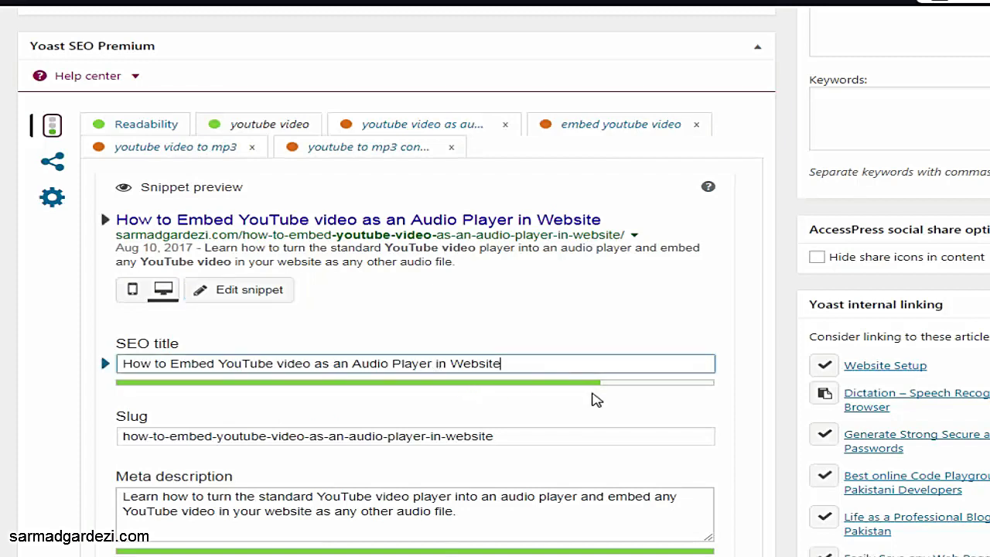
{"action": "left_click_drag", "start_coordinate": [438, 365], "coordinate": [526, 363]}
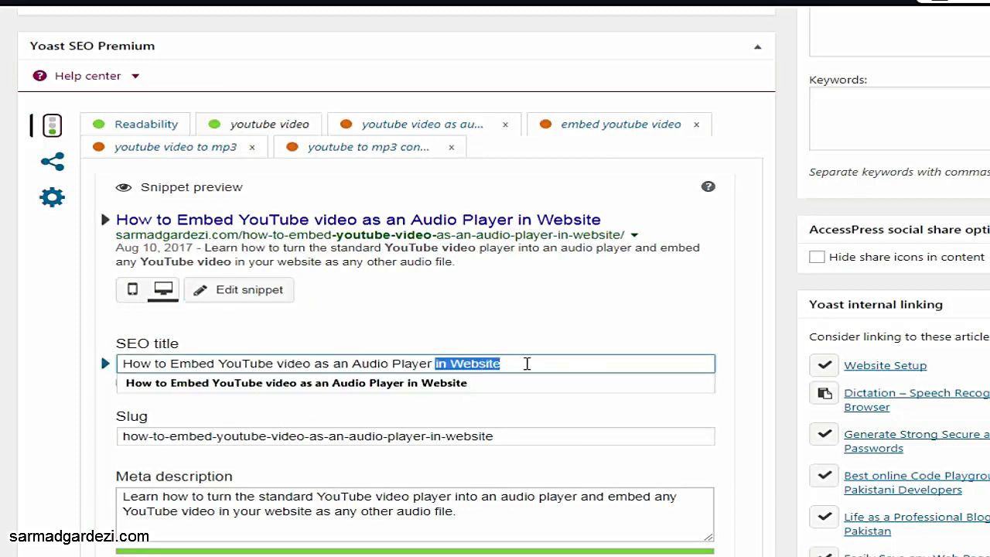
{"action": "key", "text": "BackSpace"}
{"action": "left_click", "coordinate": [498, 417]}
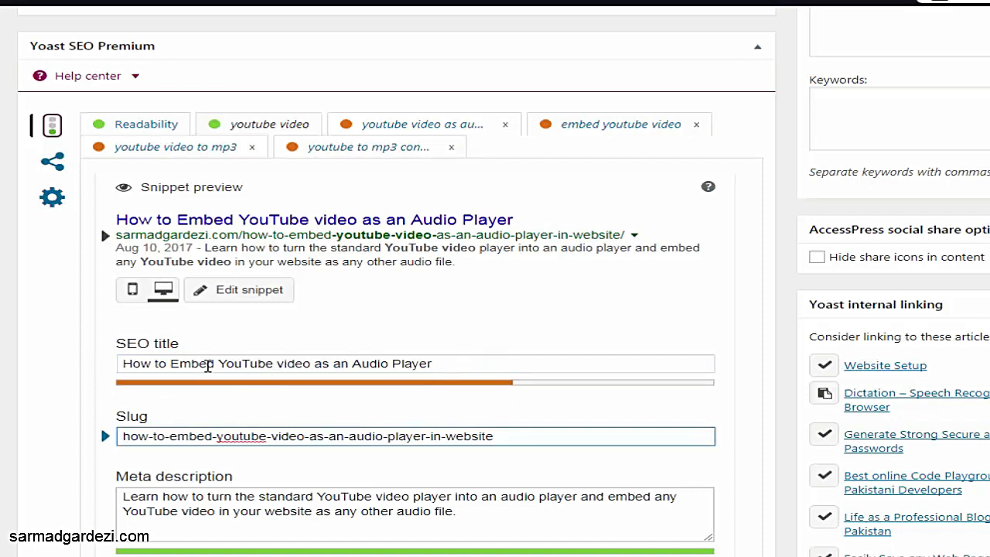
Shorten the SEO title to "How to Embed" and further to just "How".
{"action": "left_click_drag", "start_coordinate": [218, 364], "coordinate": [553, 364]}
{"action": "key", "text": "BackSpace"}
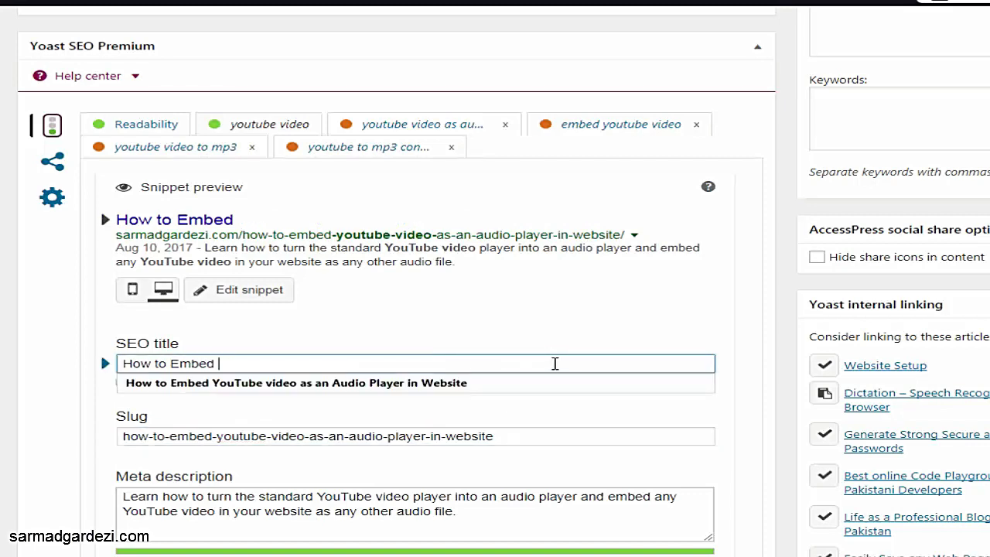
{"action": "left_click", "coordinate": [504, 430]}
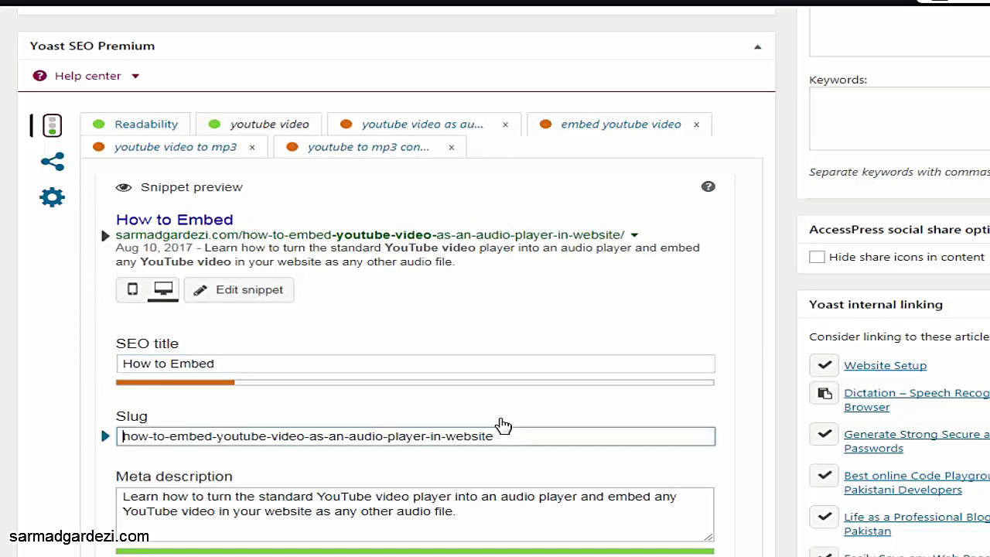
{"action": "triple_click", "coordinate": [227, 361]}
{"action": "type", "text": "How"}
{"action": "left_click", "coordinate": [179, 350]}
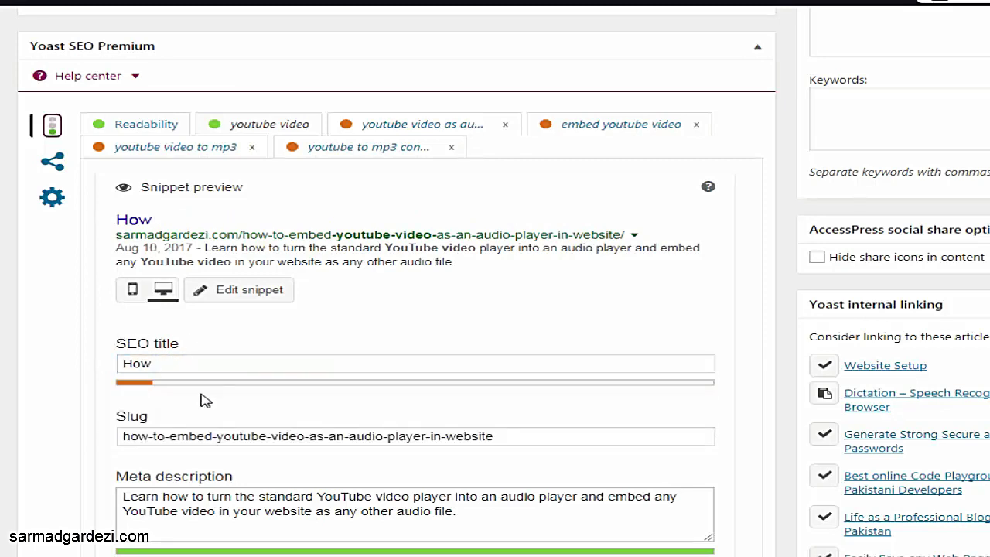
Undo the SEO title edits to restore "How to Embed YouTube video as an Audio Player in Website".
{"action": "left_click", "coordinate": [232, 368]}
{"action": "key", "text": "ctrl+z"}
{"action": "key", "text": "ctrl+z"}
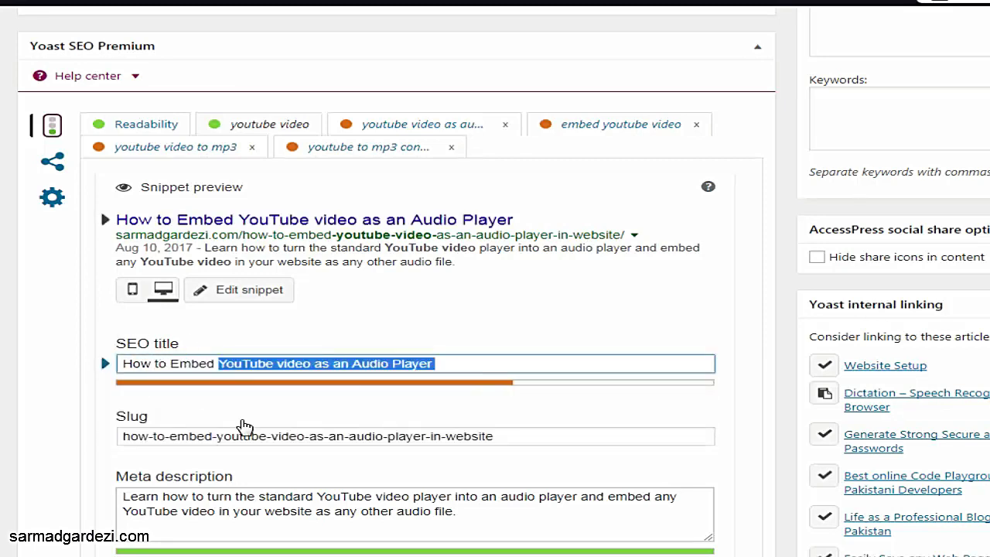
{"action": "key", "text": "ctrl+z"}
{"action": "left_click", "coordinate": [388, 421]}
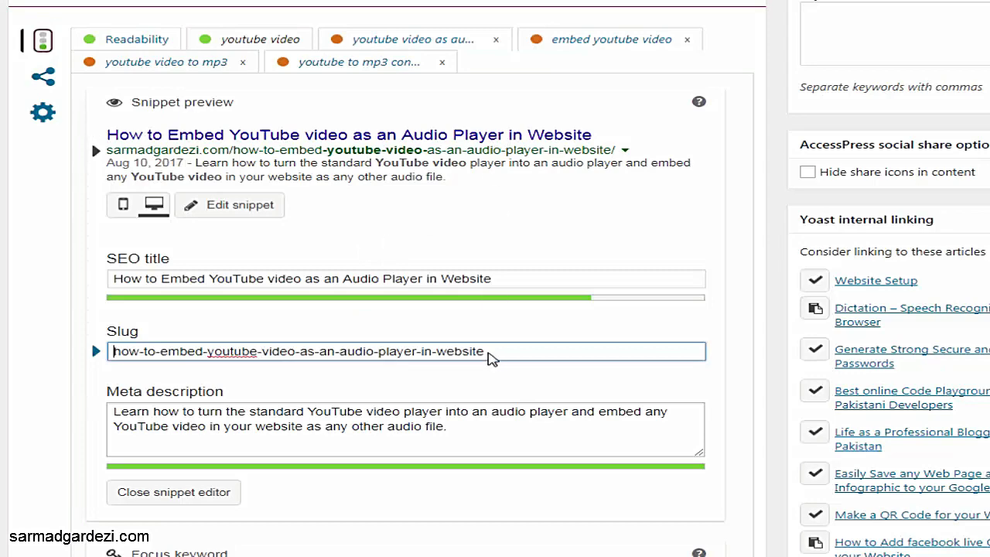
Look over the Yoast snippet fields and the Description and Keywords fields of the post's separate SEO box.
{"action": "scroll", "coordinate": [490, 359], "scroll_direction": "down", "scroll_amount": 3}
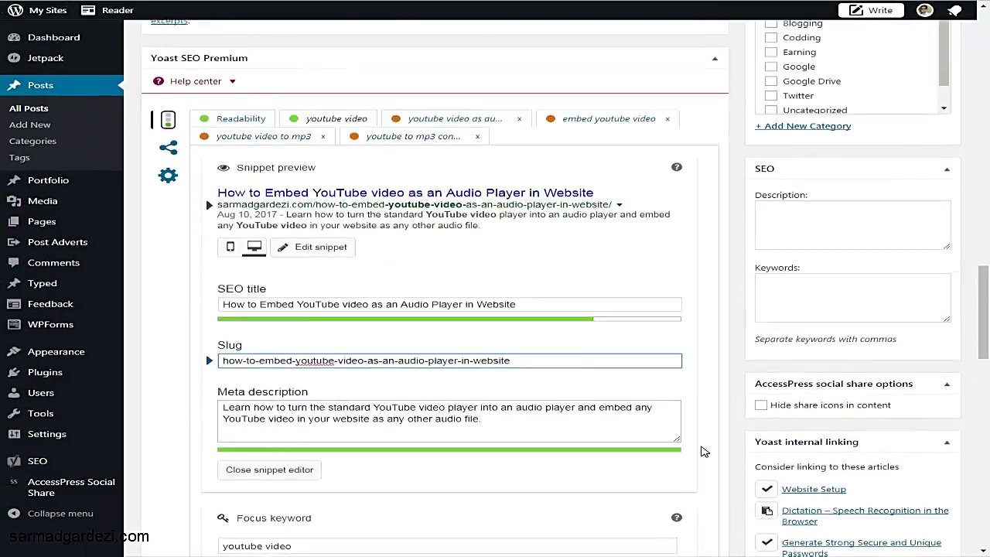
{"action": "scroll", "coordinate": [703, 451], "scroll_direction": "up", "scroll_amount": 3}
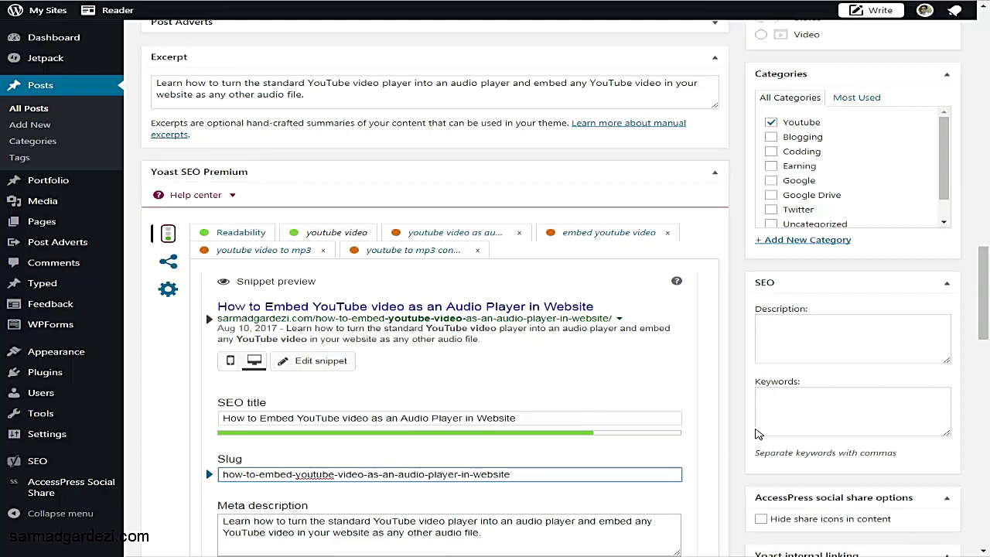
{"action": "left_click", "coordinate": [860, 347]}
{"action": "left_click", "coordinate": [825, 403]}
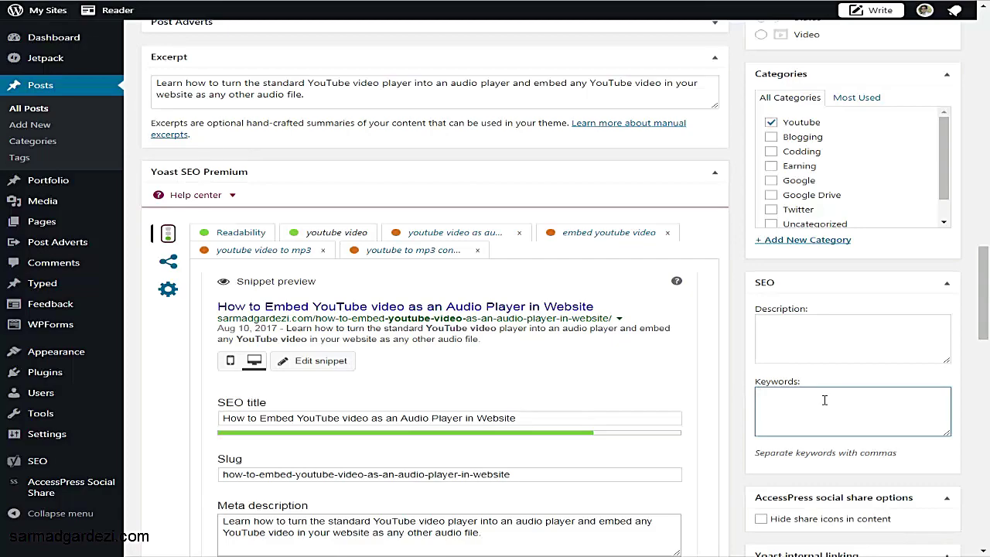
Return to the start of the post editor and open the site's Permalinks settings.
{"action": "scroll", "coordinate": [665, 351], "scroll_direction": "up", "scroll_amount": 8}
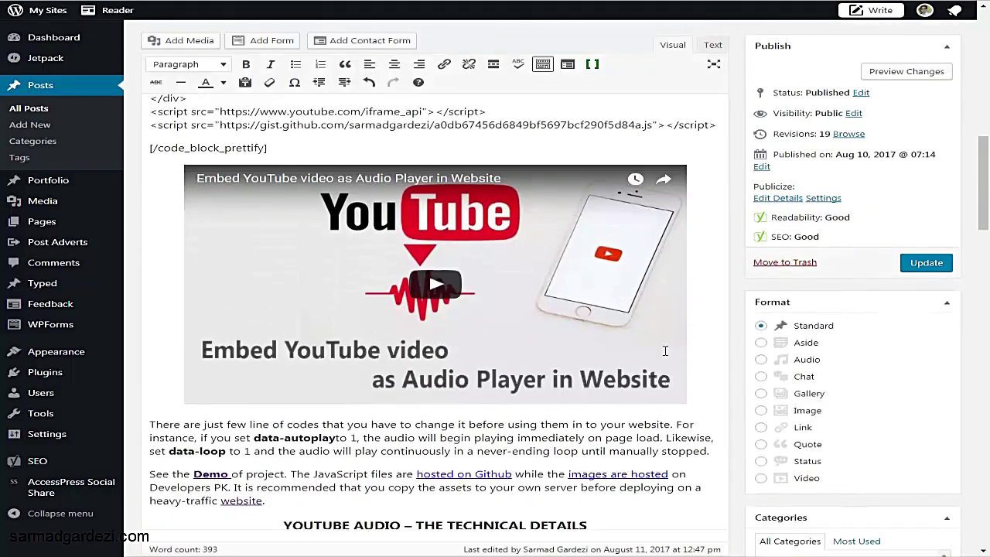
{"action": "scroll", "coordinate": [665, 351], "scroll_direction": "up", "scroll_amount": 10}
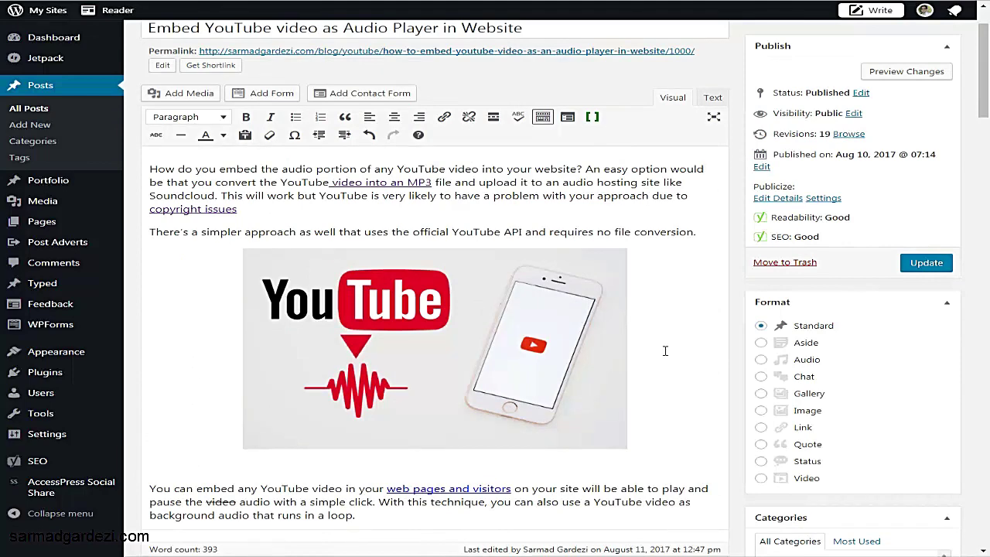
{"action": "scroll", "coordinate": [665, 349], "scroll_direction": "up", "scroll_amount": 2}
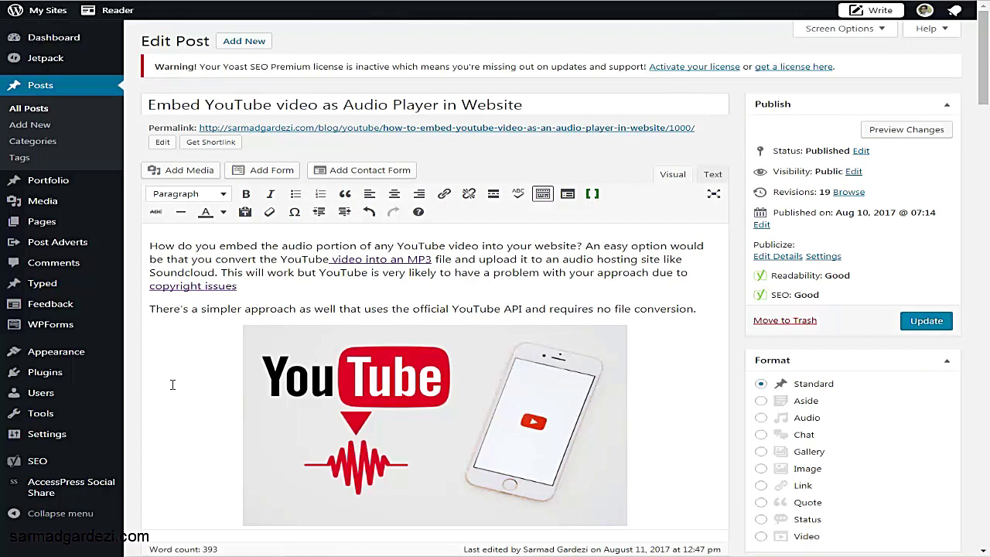
{"action": "mouse_move", "coordinate": [54, 437]}
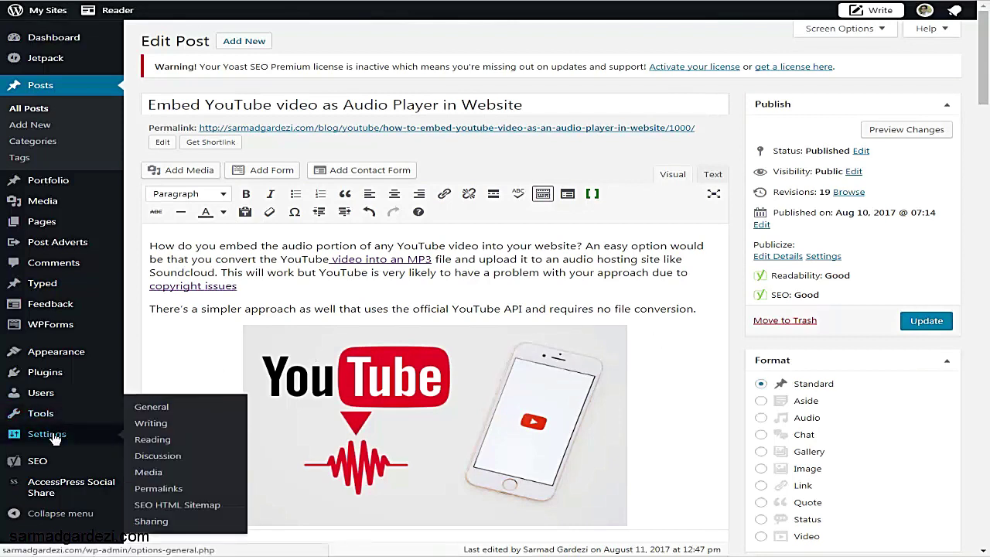
{"action": "left_click", "coordinate": [159, 488]}
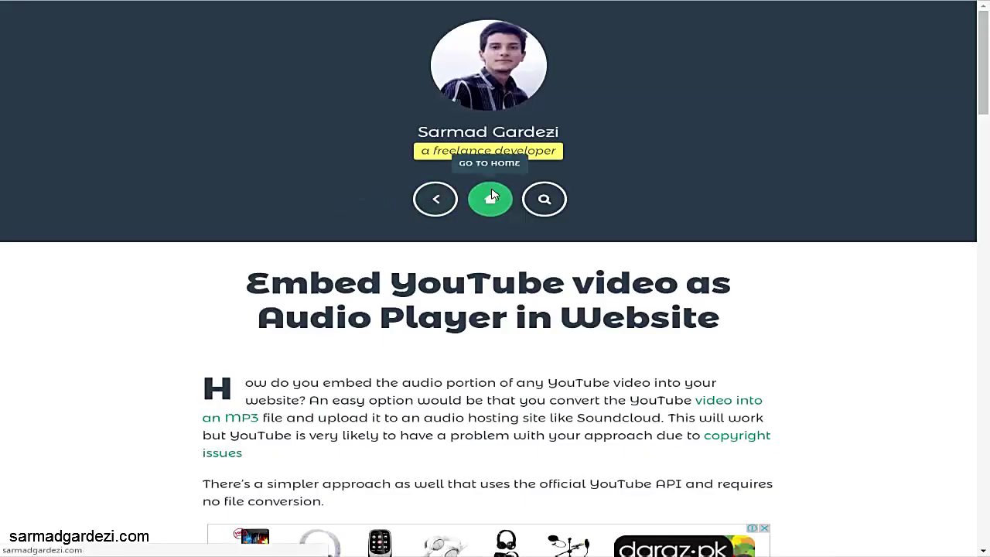
Go from the YouTube audio article to the site's home page and look through its sections and web applications.
{"action": "left_click", "coordinate": [492, 197]}
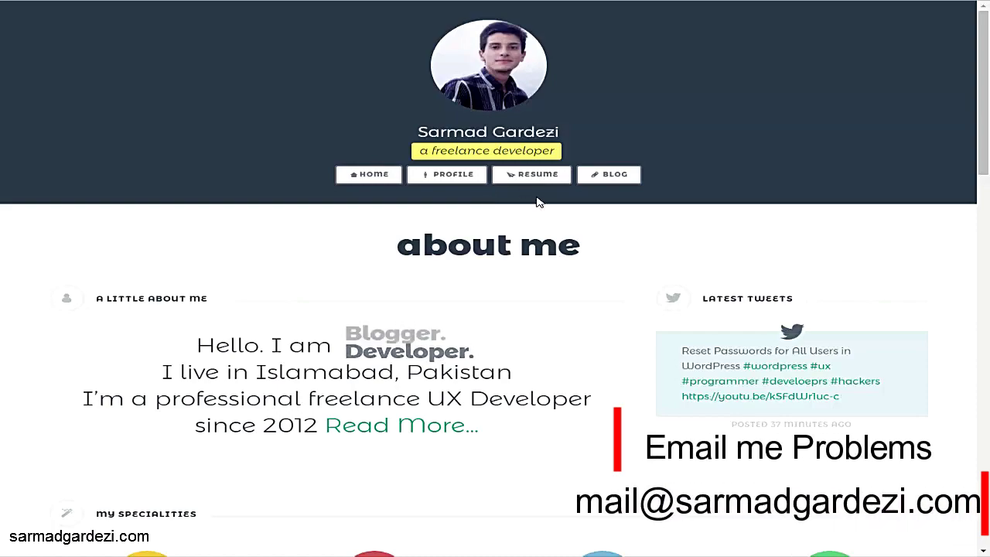
{"action": "scroll", "coordinate": [576, 209], "scroll_direction": "down", "scroll_amount": 15}
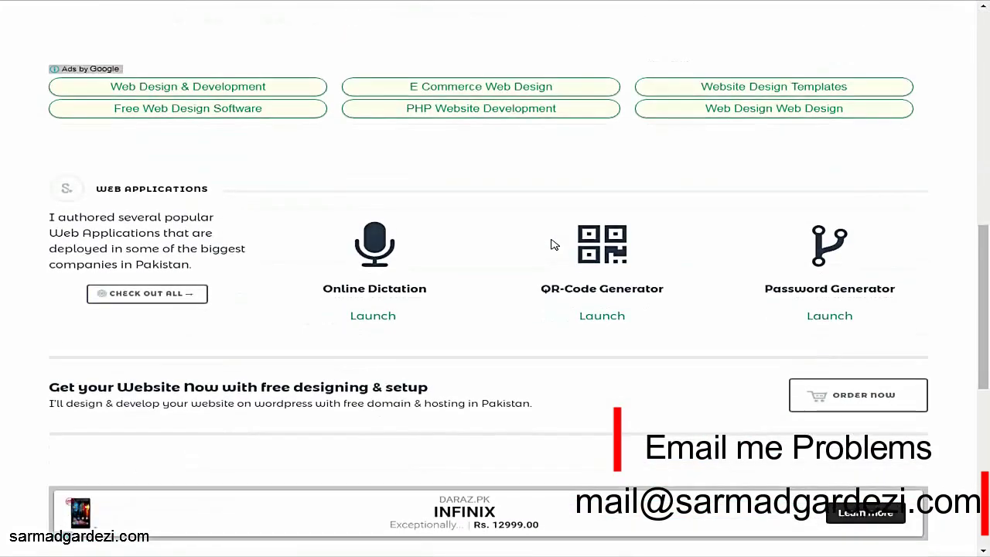
{"action": "scroll", "coordinate": [554, 244], "scroll_direction": "down", "scroll_amount": 2}
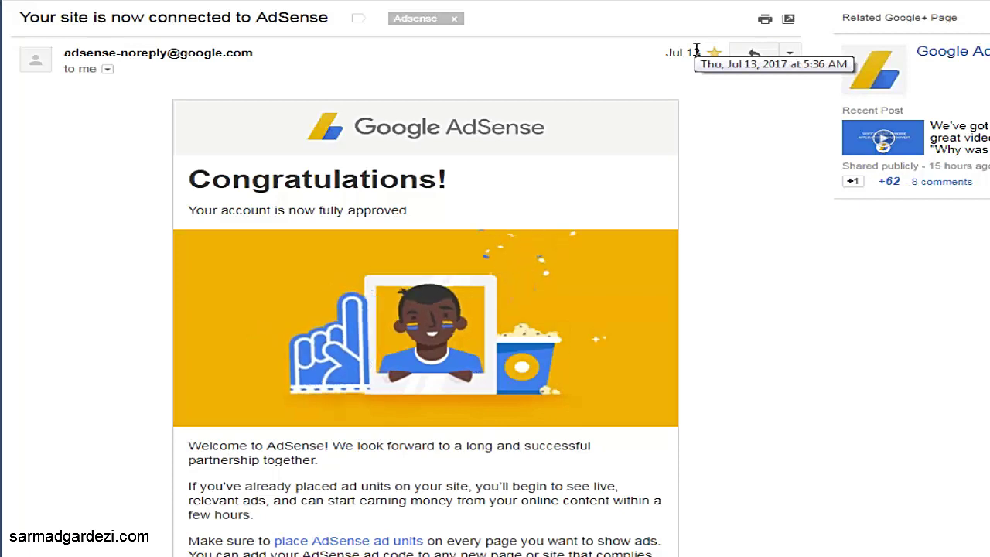
Read through the Google AdSense email "Your site is now connected to AdSense" down to its footer.
{"action": "scroll", "coordinate": [530, 203], "scroll_direction": "down", "scroll_amount": 1}
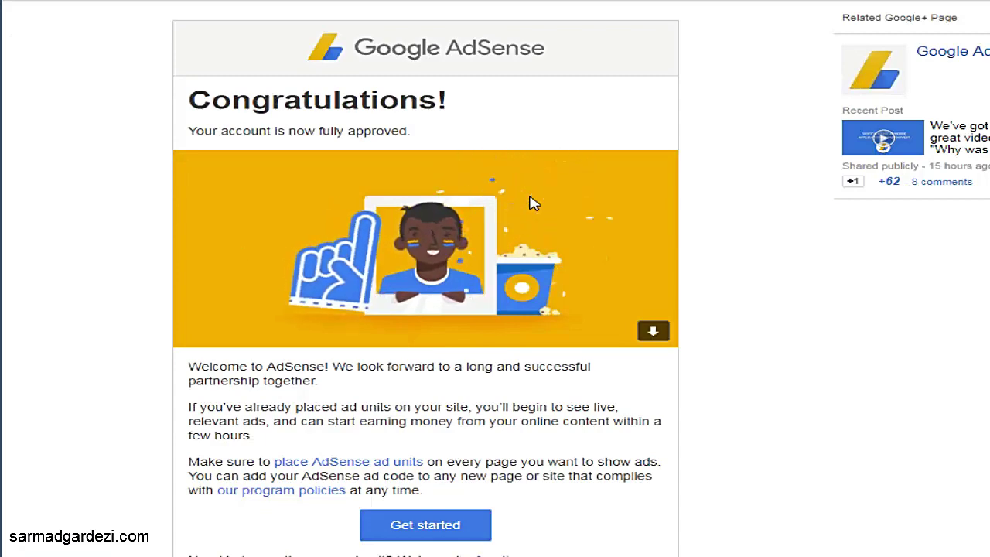
{"action": "scroll", "coordinate": [648, 345], "scroll_direction": "down", "scroll_amount": 2}
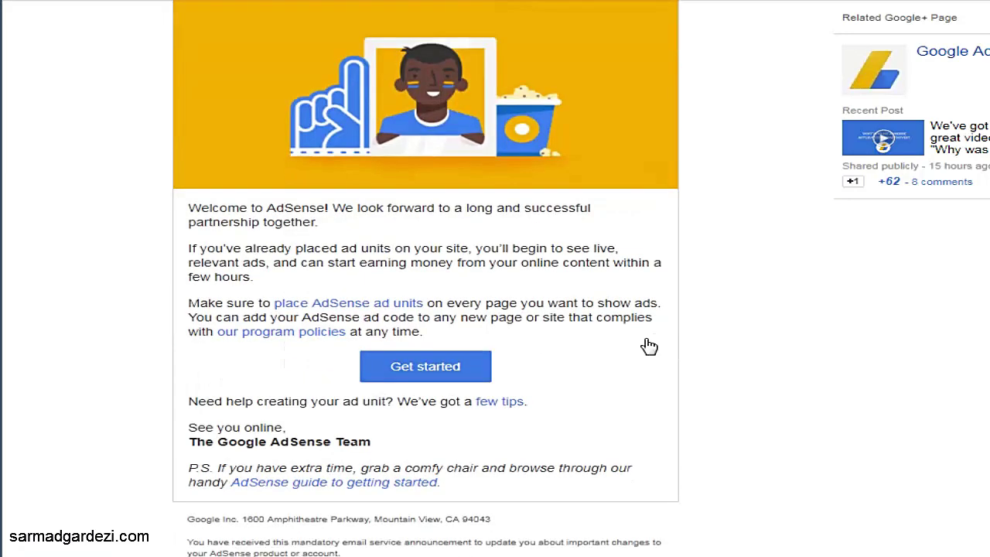